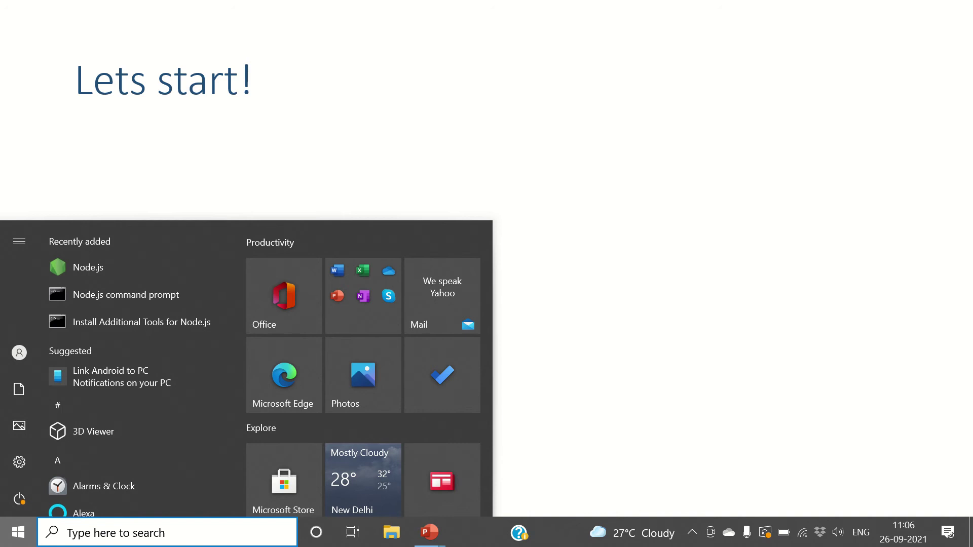
Open Google Chrome and load localhost:8889 to check whether the local Jenkins server responds
type("ch")
key("Return")
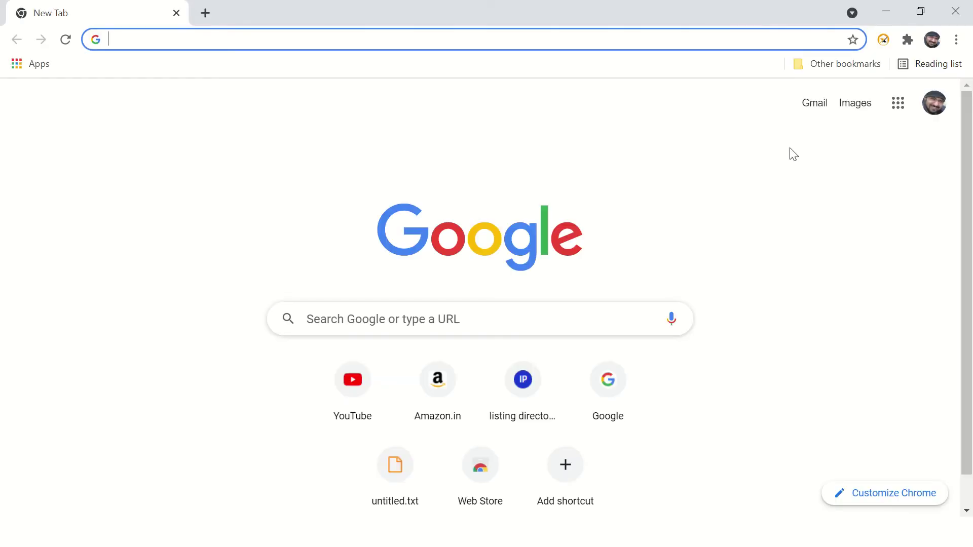
type("l")
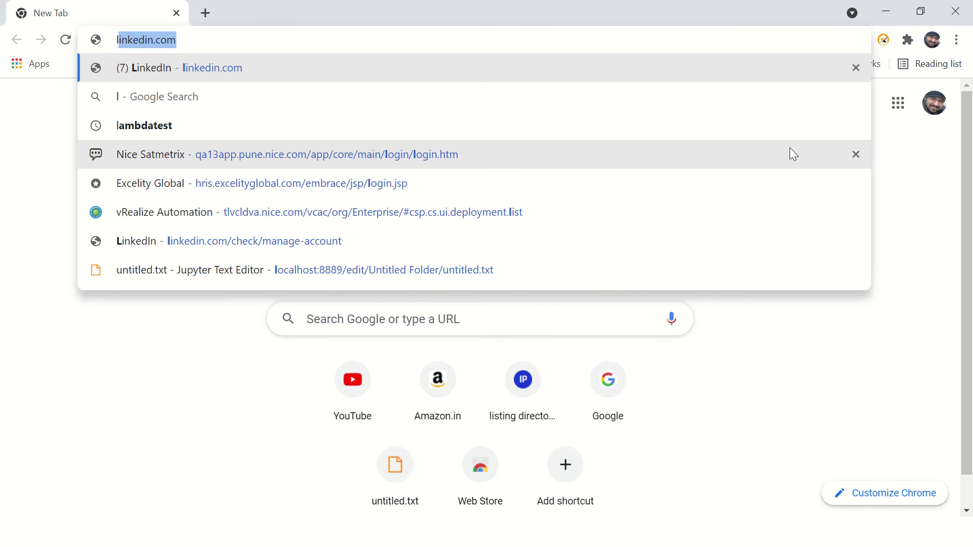
type("oc")
key("Return")
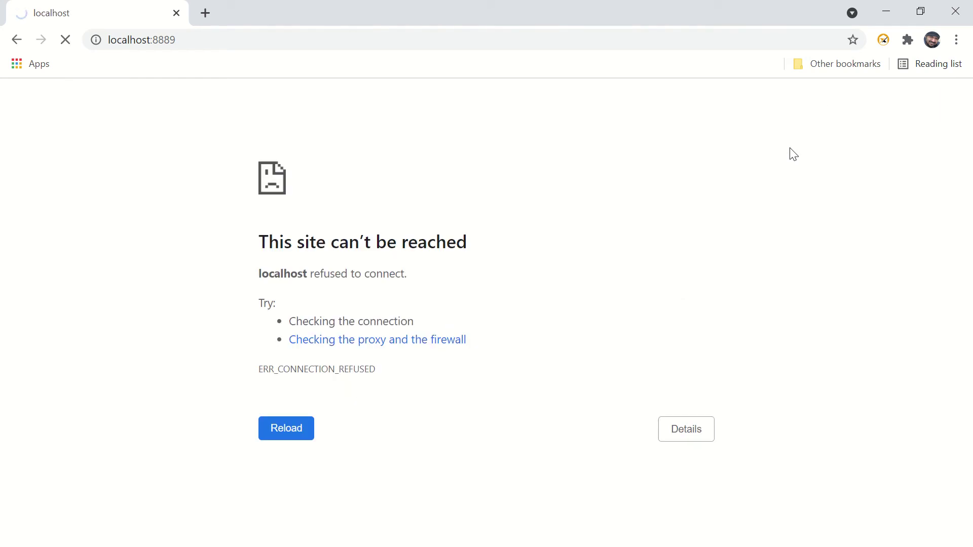
Find and open the Windows Services console
key("super")
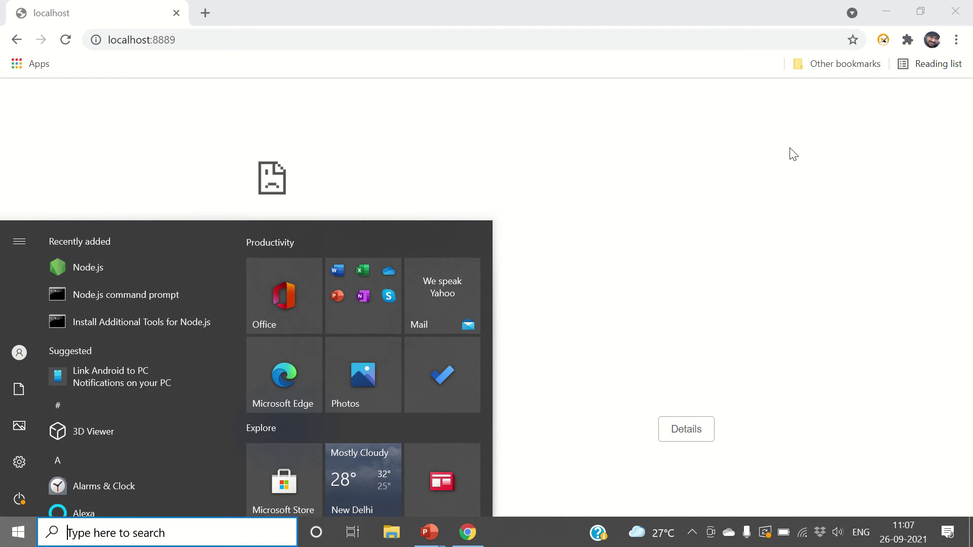
type("ser")
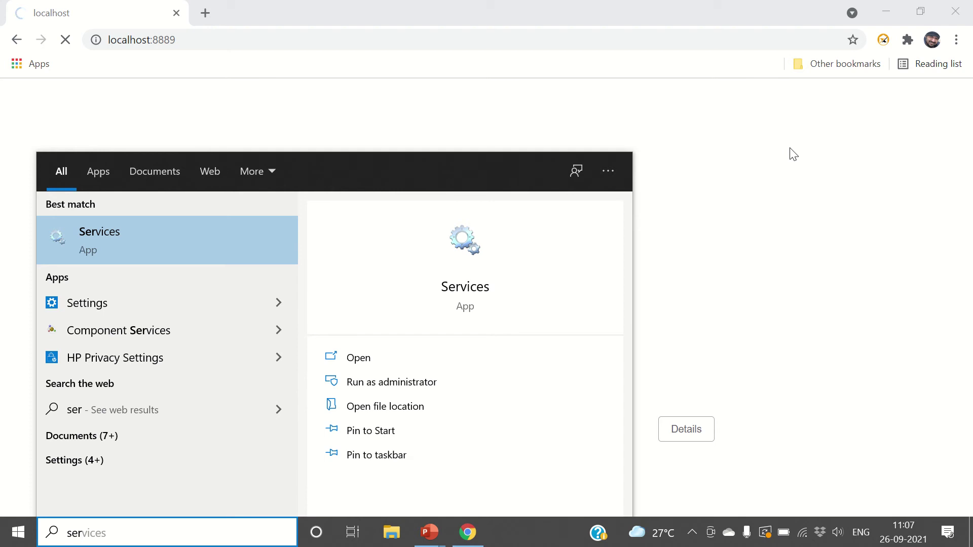
key("Return")
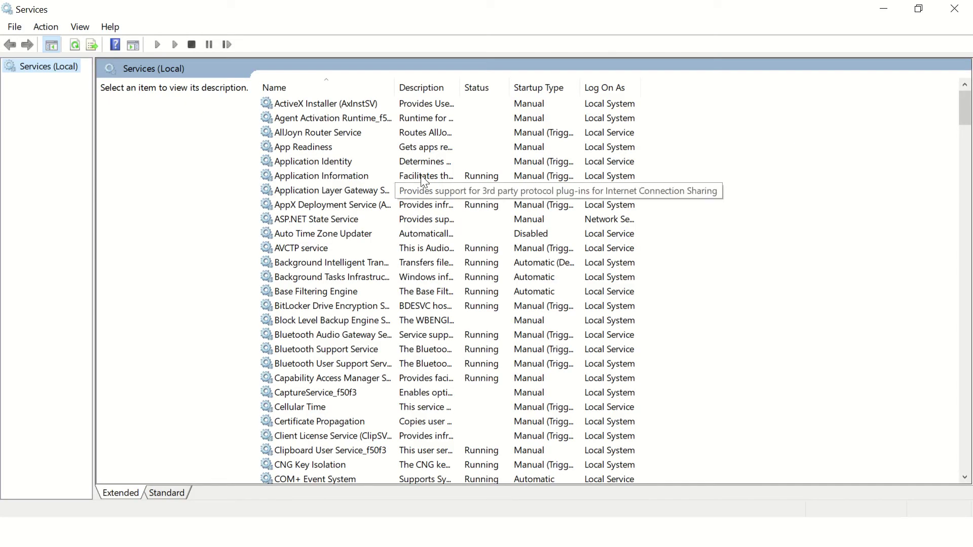
Locate the Jenkins service in the services list, try to start it, and dismiss the resulting message
left_click(302, 175)
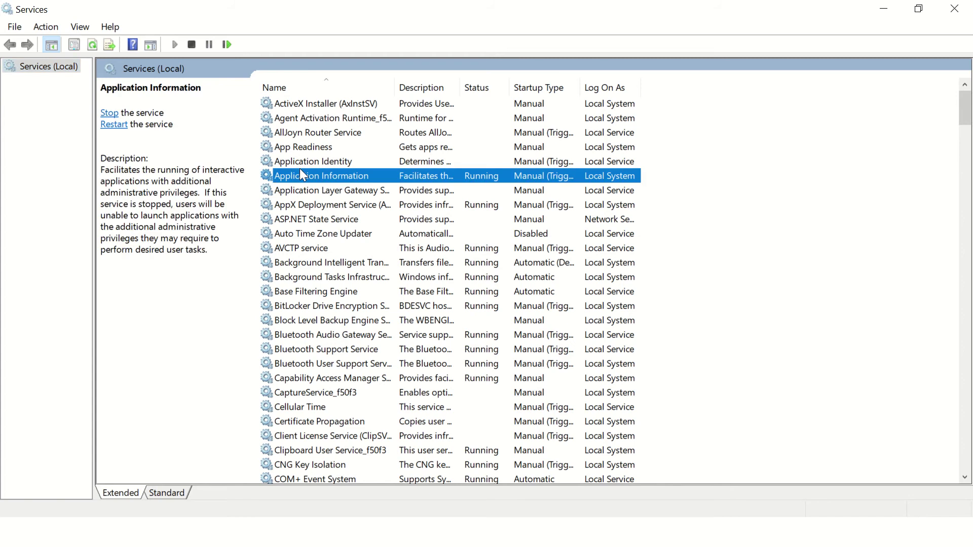
key("j")
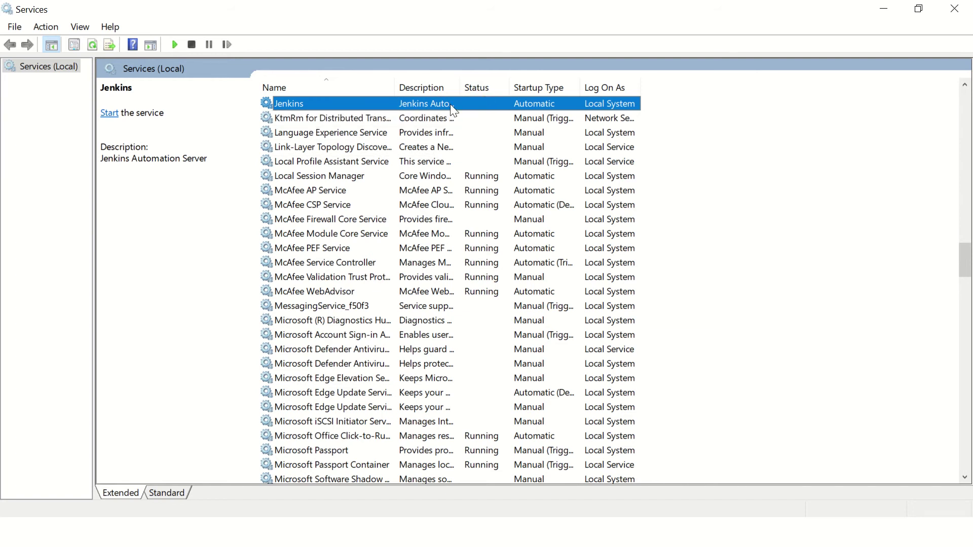
right_click(337, 101)
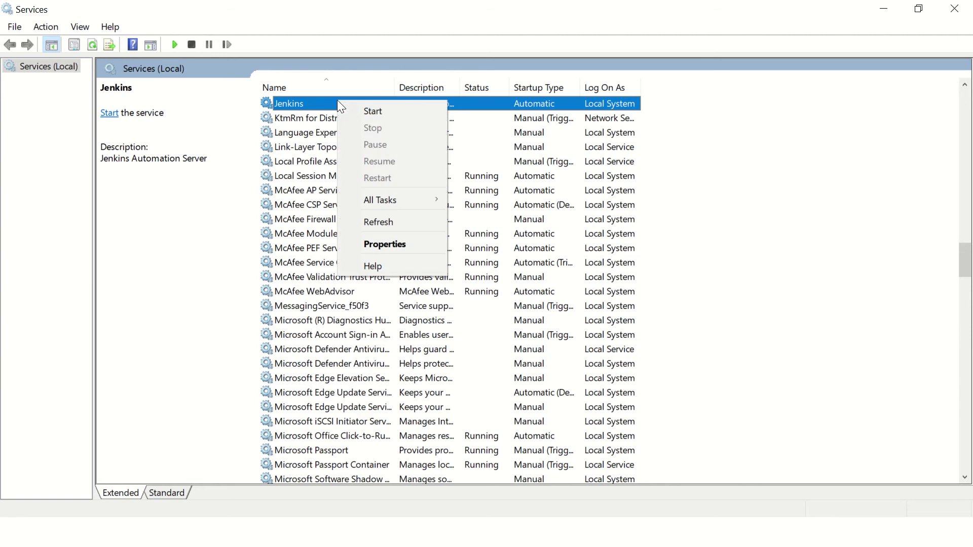
left_click(387, 110)
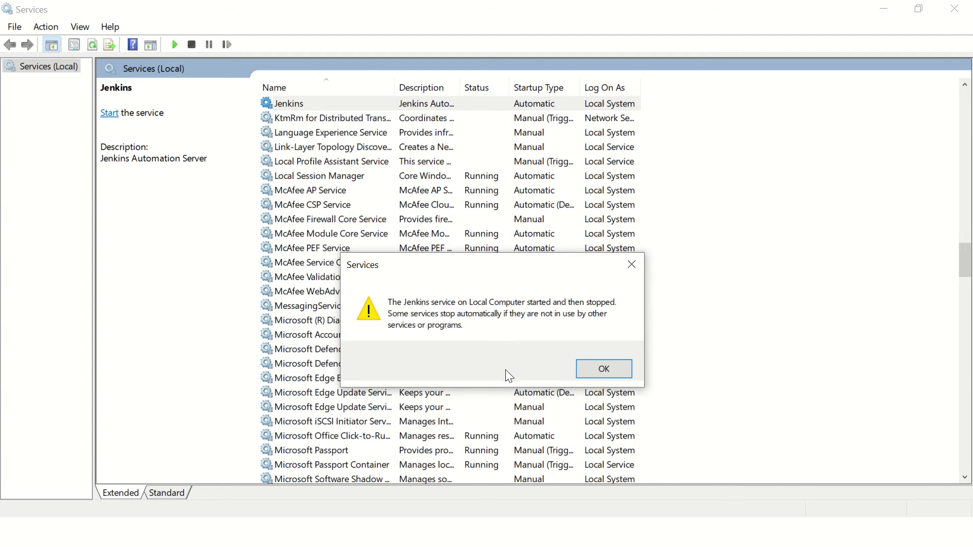
left_click(603, 374)
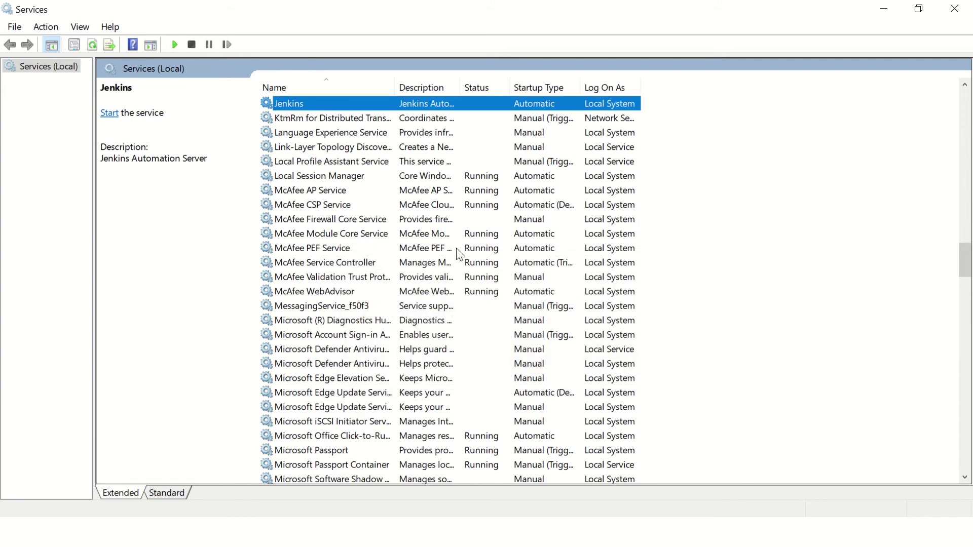
Open the Jenkins service's properties and copy the folder part of its executable path, C:\Program Files\Jenkins
right_click(307, 99)
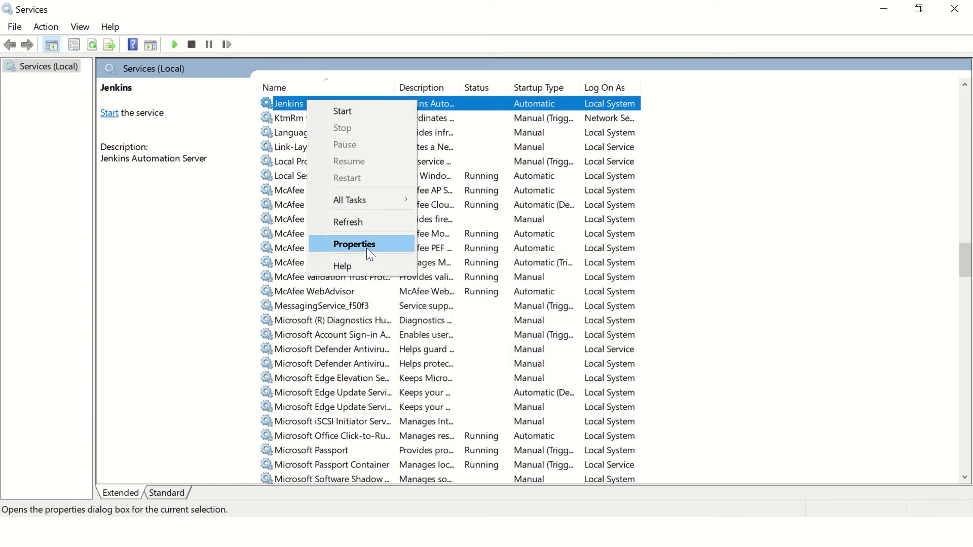
left_click(366, 248)
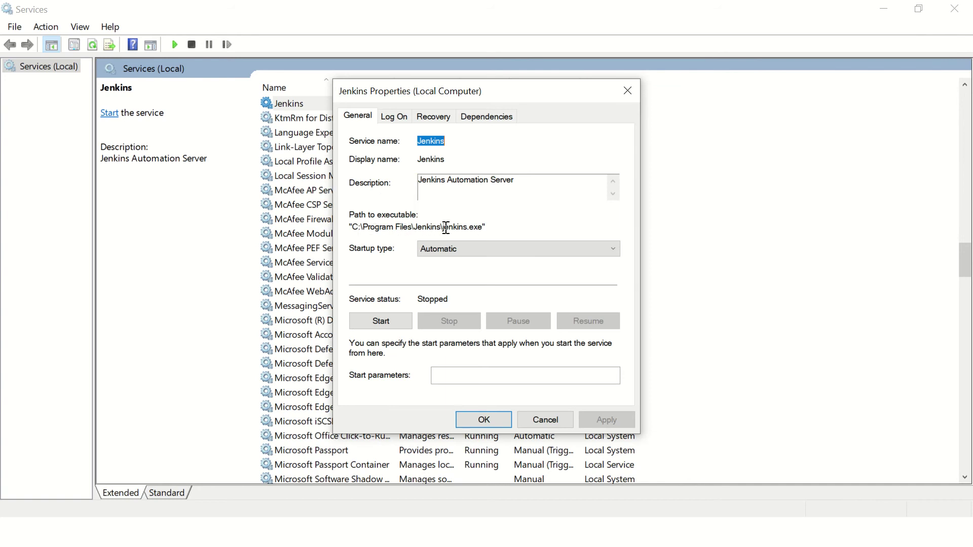
left_click_drag(444, 227, 354, 232)
key("ctrl+c")
Switch to File Explorer and open the copied folder path, C:\Program Files\Jenkins
key("super")
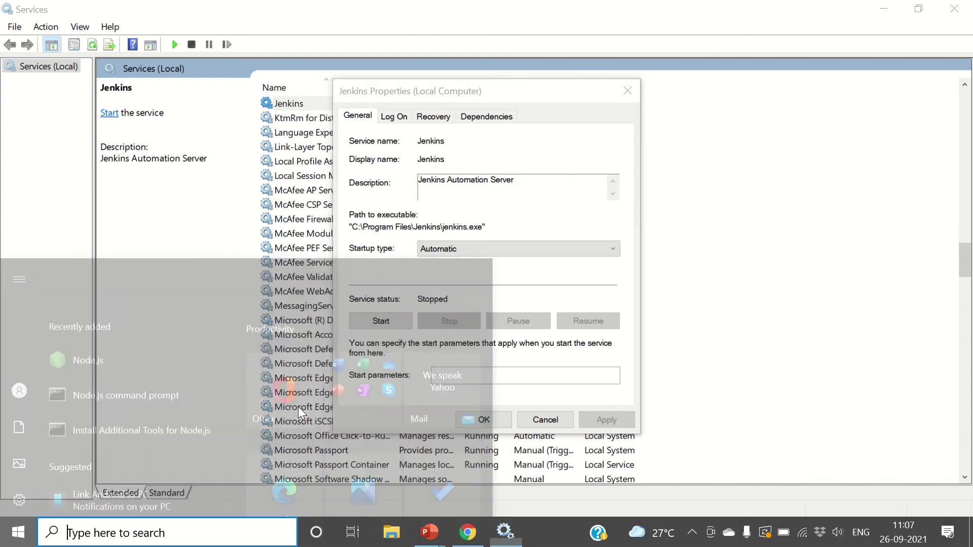
left_click(390, 527)
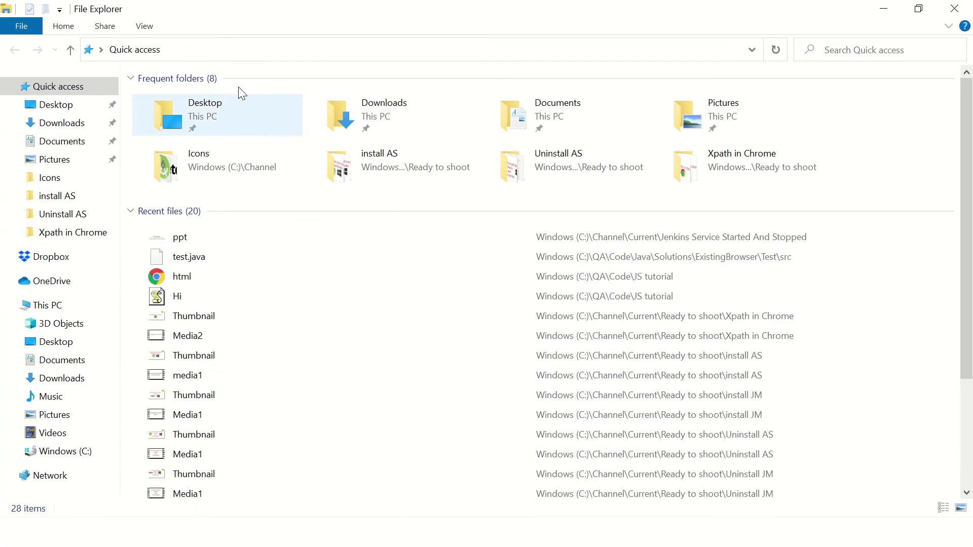
left_click(218, 49)
key("ctrl+v")
key("Return")
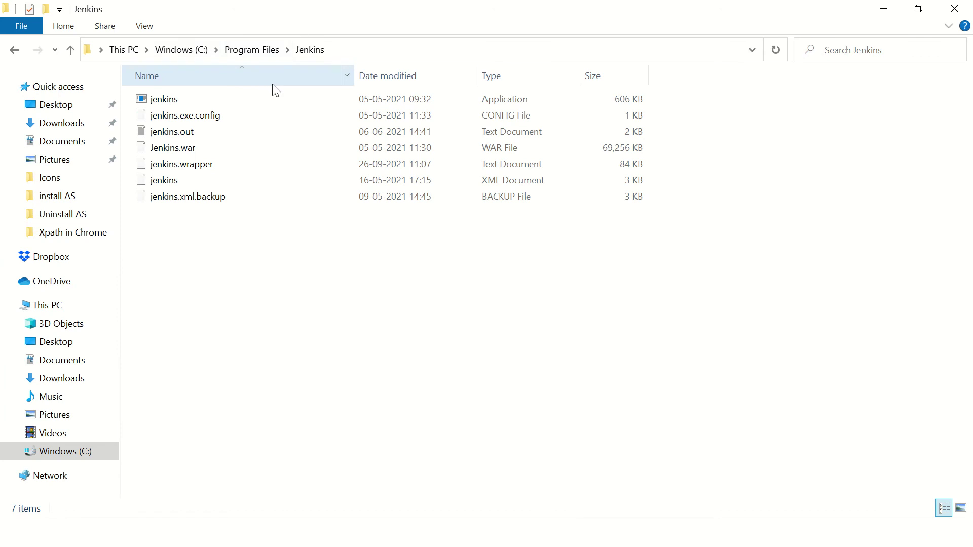
Delete the jenkins.out text document from the Jenkins program folder
left_click(185, 99)
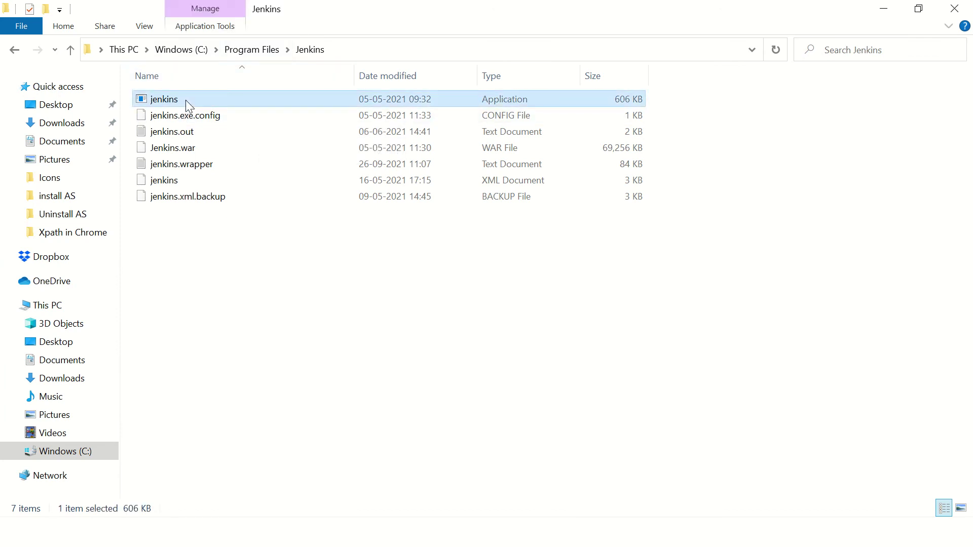
left_click(188, 132)
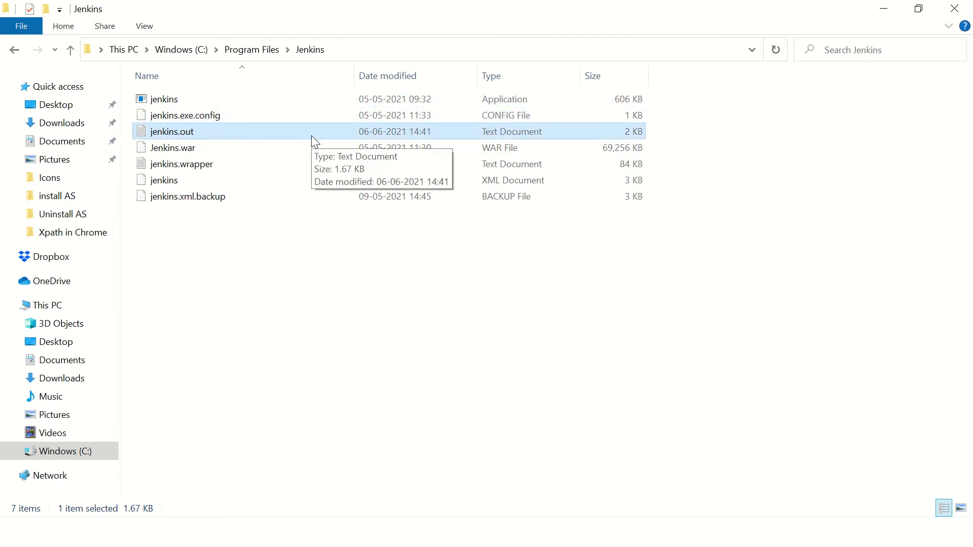
key("Delete")
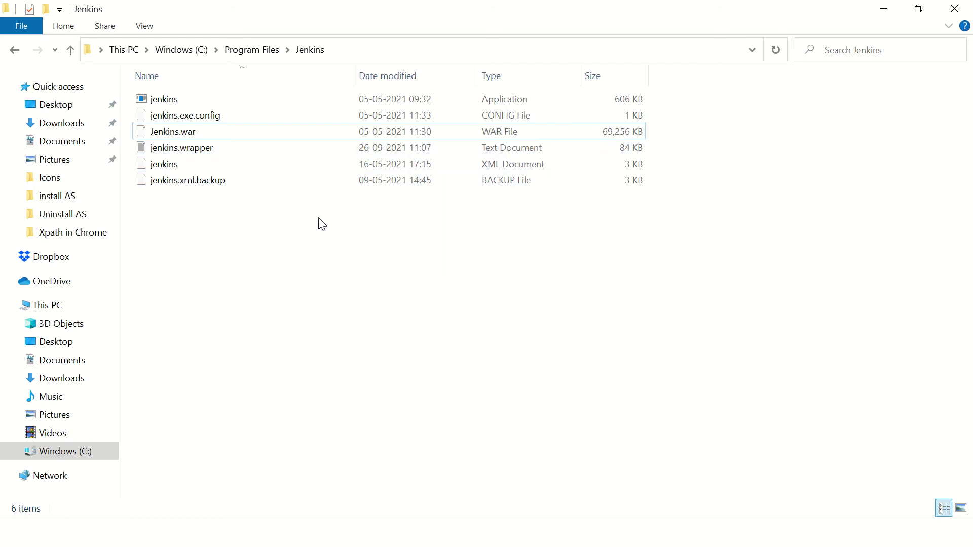
Return to Services, try to start the Jenkins service again while checking its program folder for new files, and dismiss the message
key("alt+Tab")
key("alt+Tab")
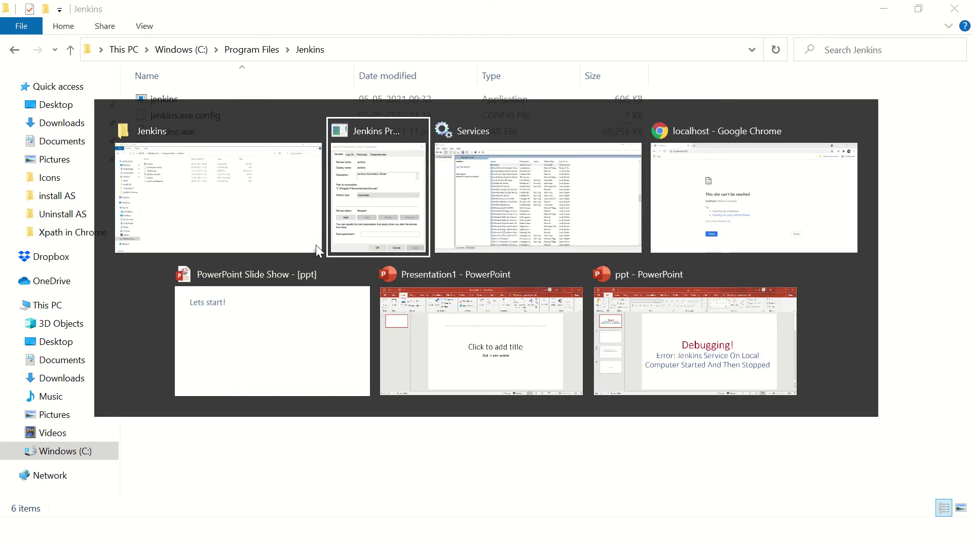
right_click(301, 102)
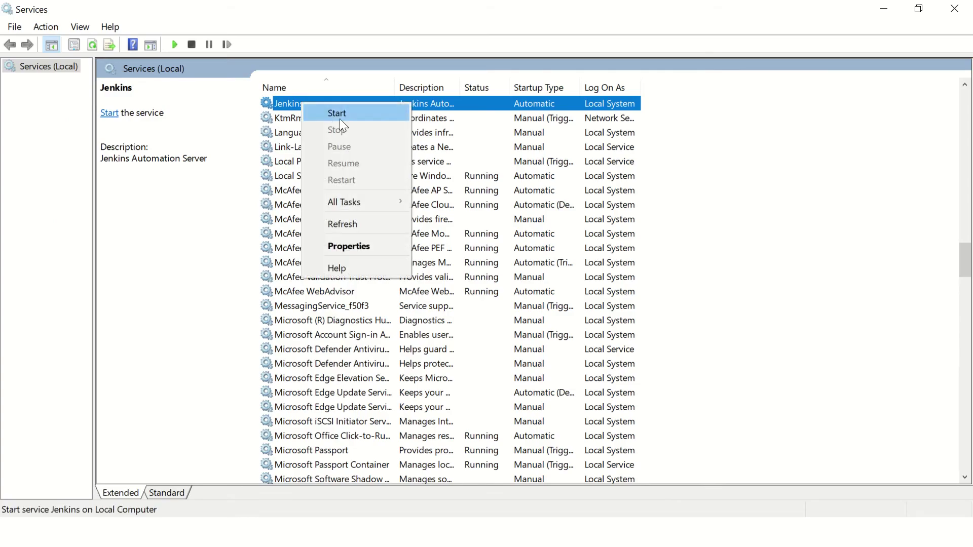
left_click(339, 115)
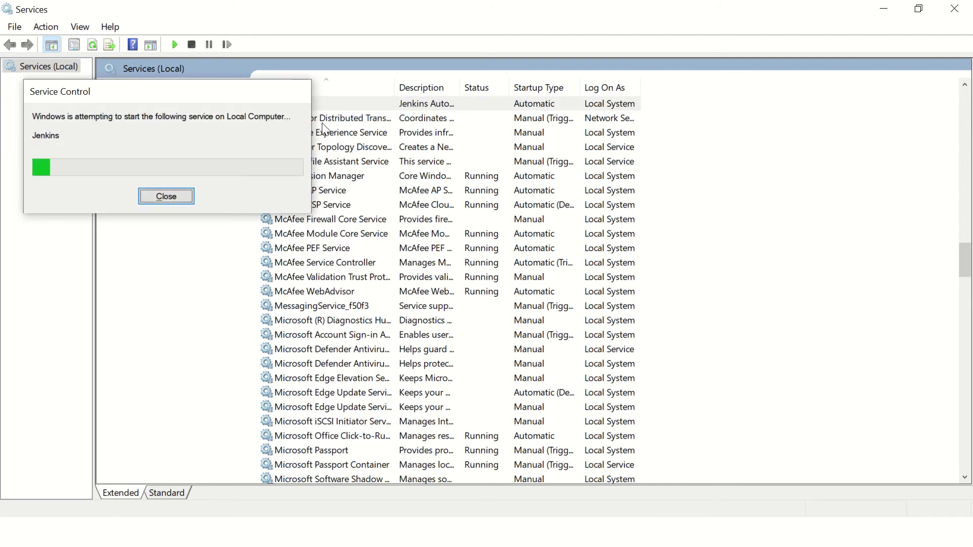
key("alt+Tab")
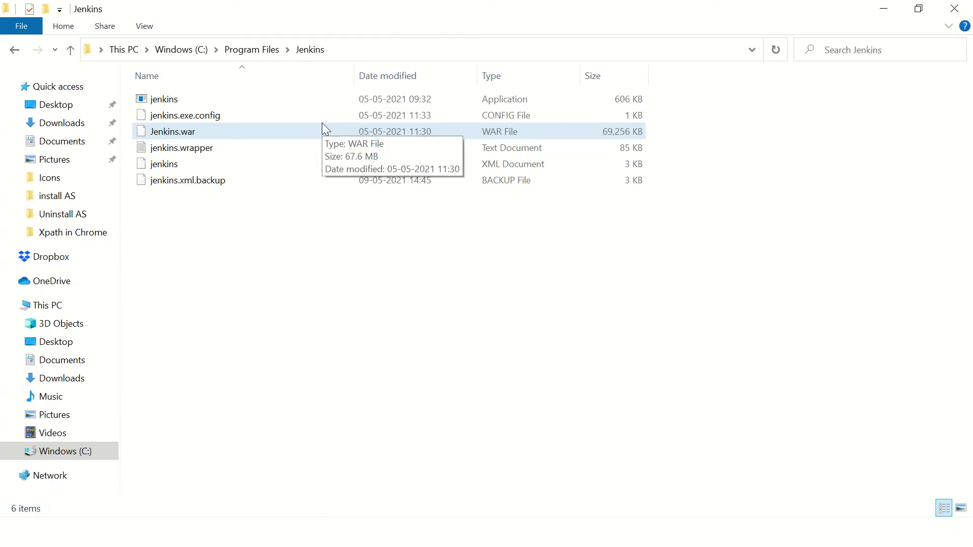
key("alt+Tab")
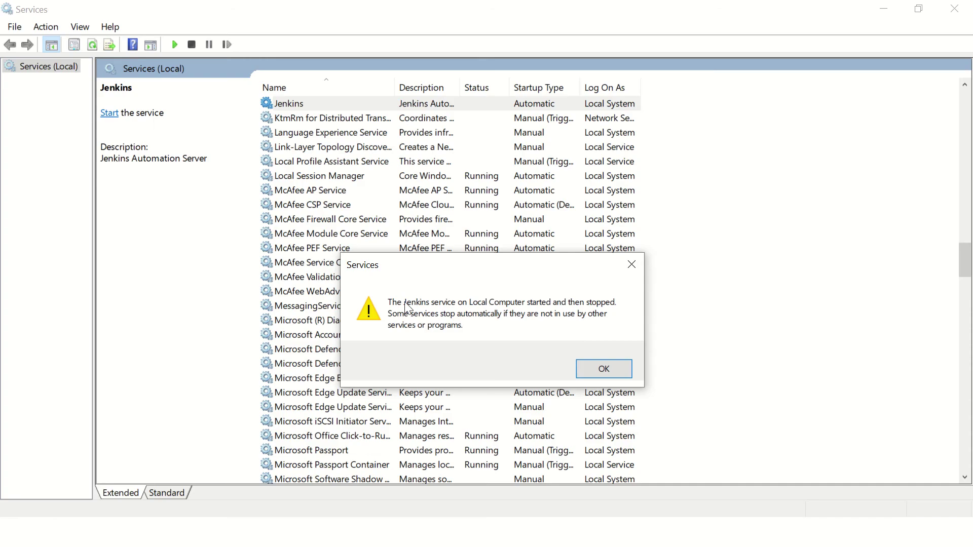
left_click(593, 369)
Open jenkins.xml from the Jenkins folder in Notepad++, review its service definition, and close the file
key("alt+Tab")
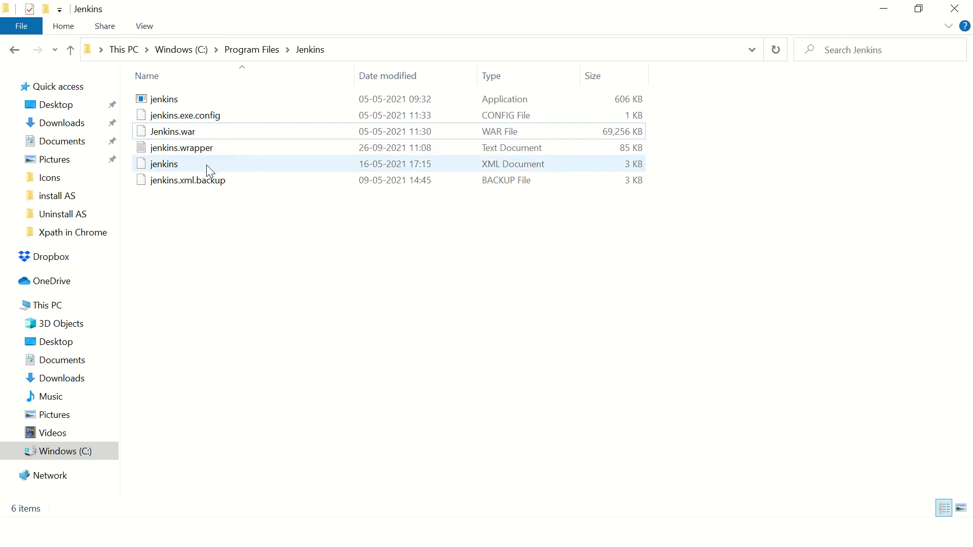
double_click(164, 162)
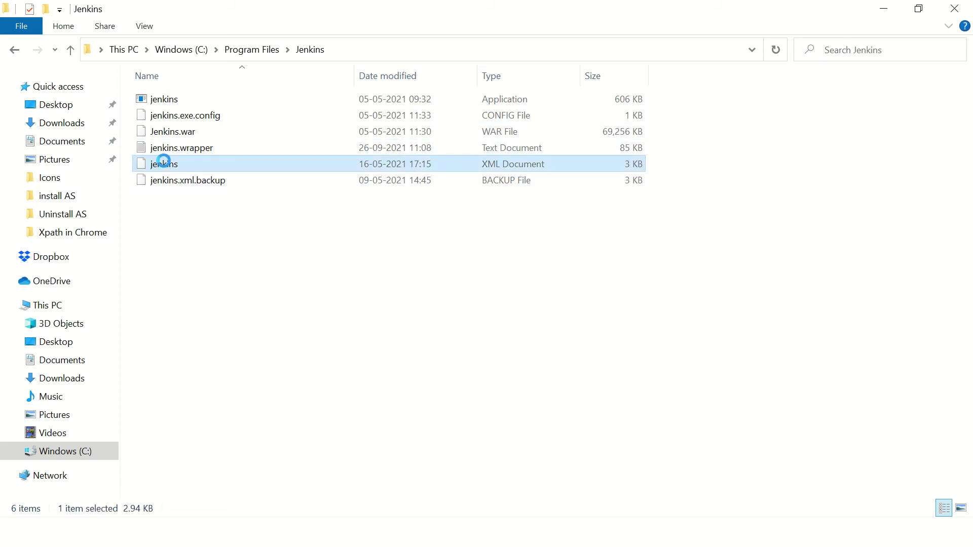
right_click(164, 162)
left_click(202, 237)
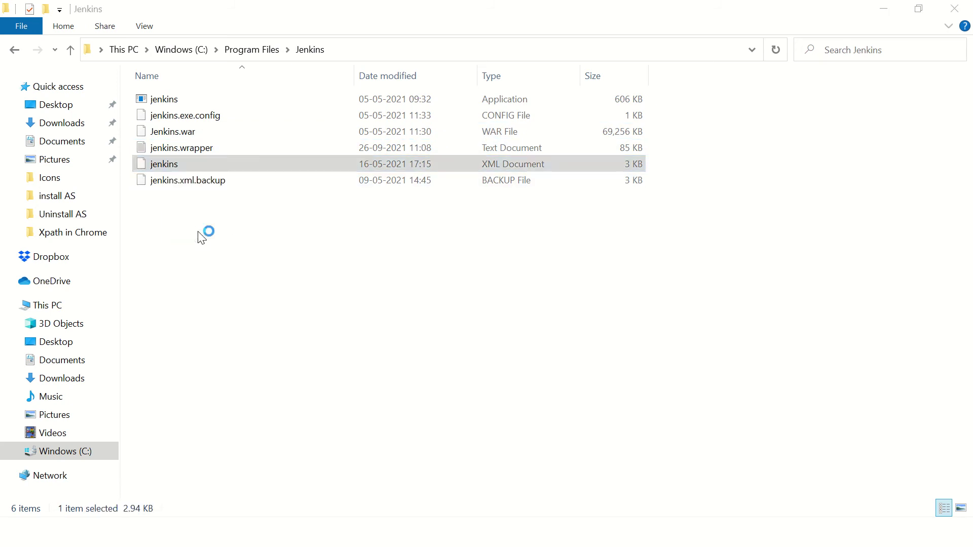
scroll(242, 217, "down", 5)
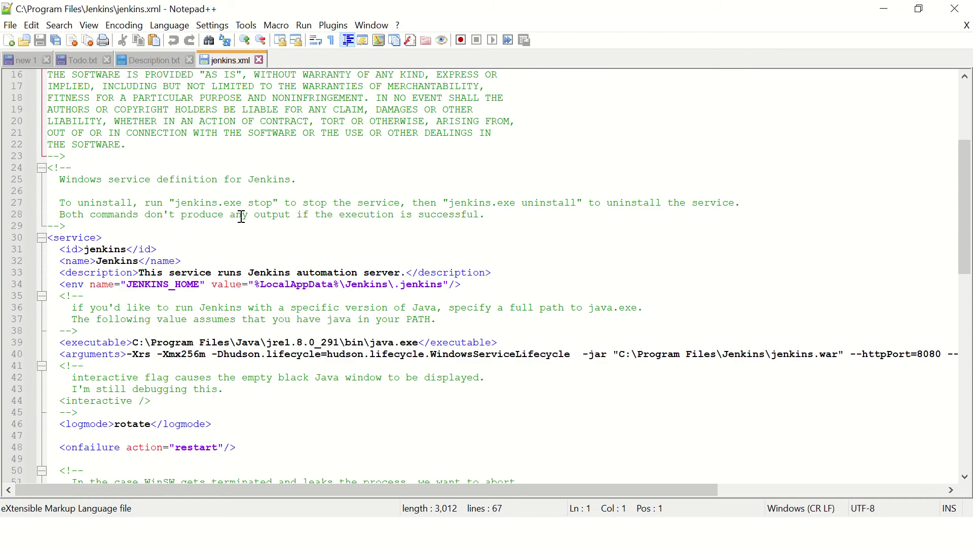
left_click(259, 60)
key("alt+Tab")
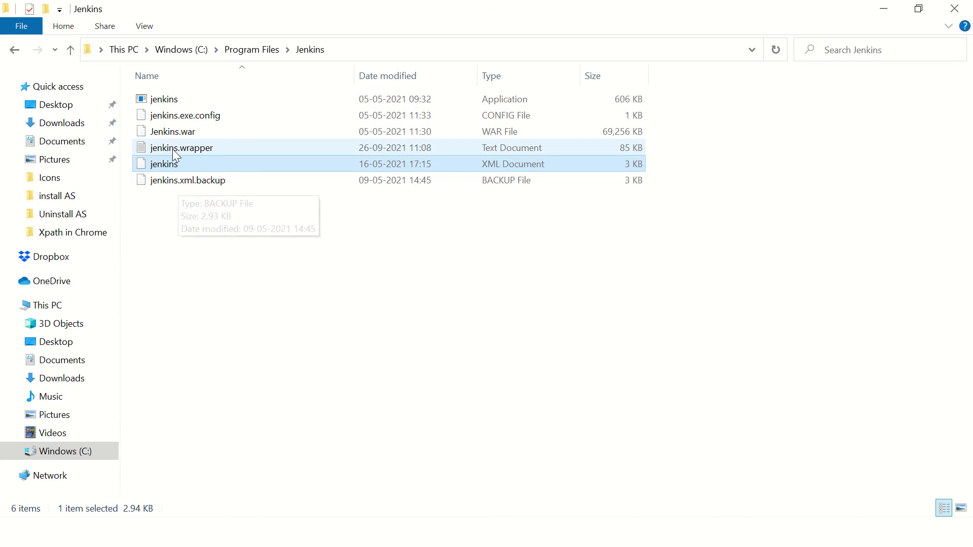
Open a command prompt in the Jenkins folder, try running jenkins.exe, dismiss the message, and close the prompt
mouse_move(175, 149)
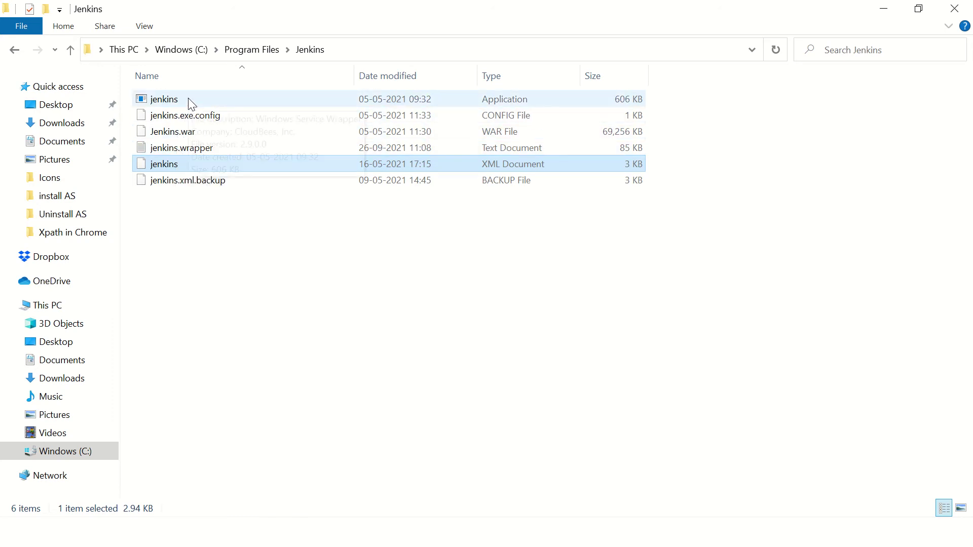
left_click(365, 51)
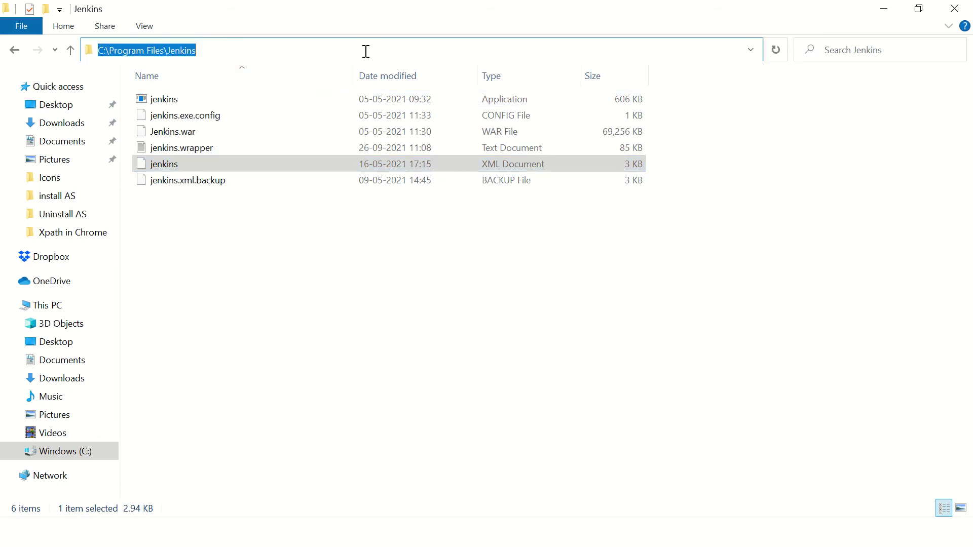
type("cmd")
key("Return")
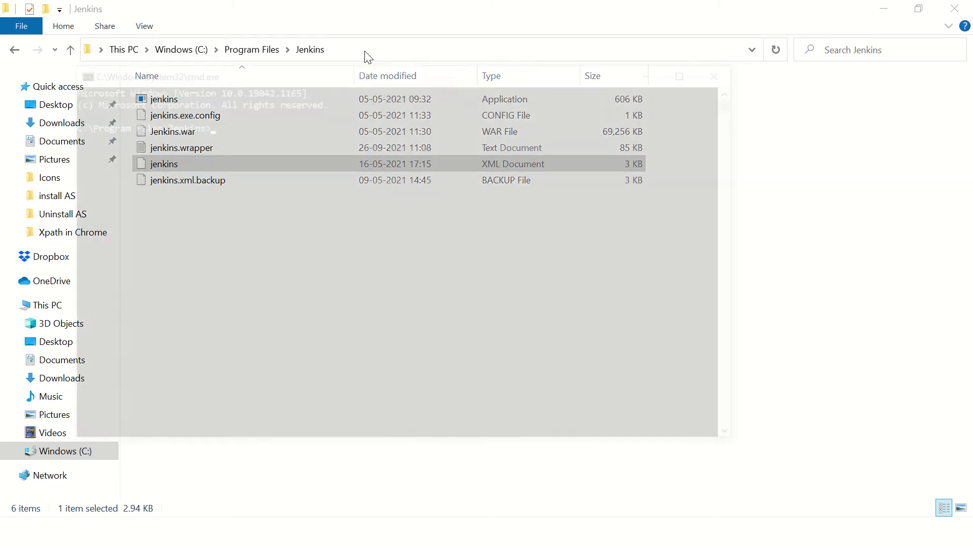
type("jenkins.exe")
key("Return")
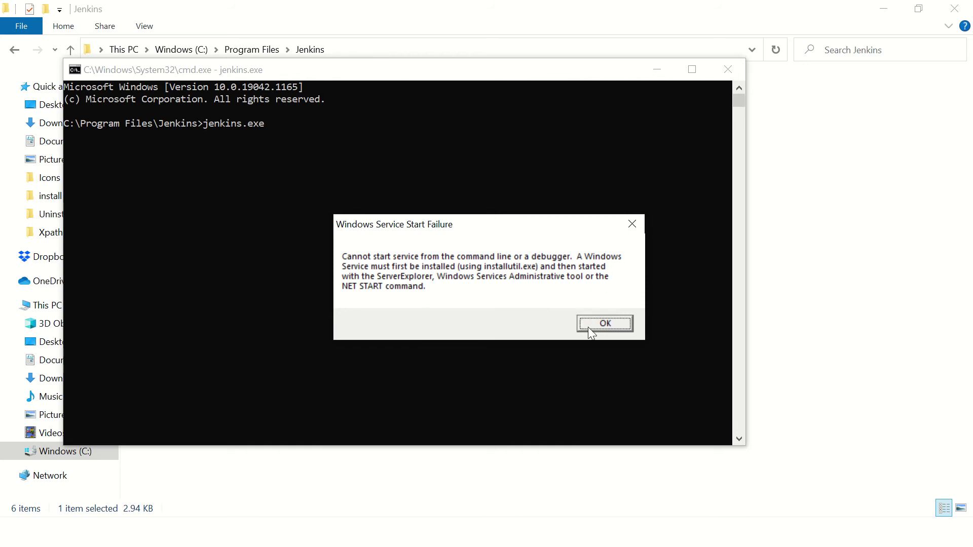
left_click(604, 324)
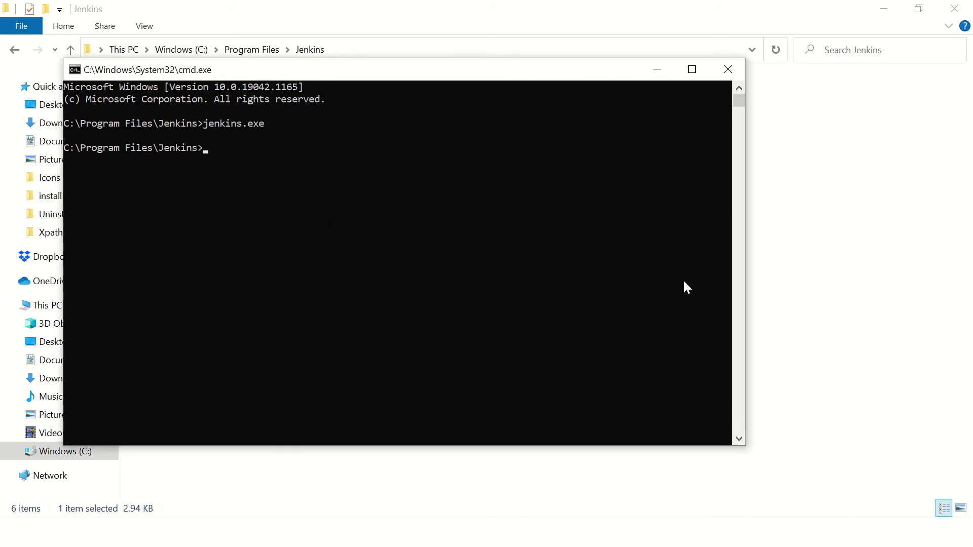
left_click(722, 75)
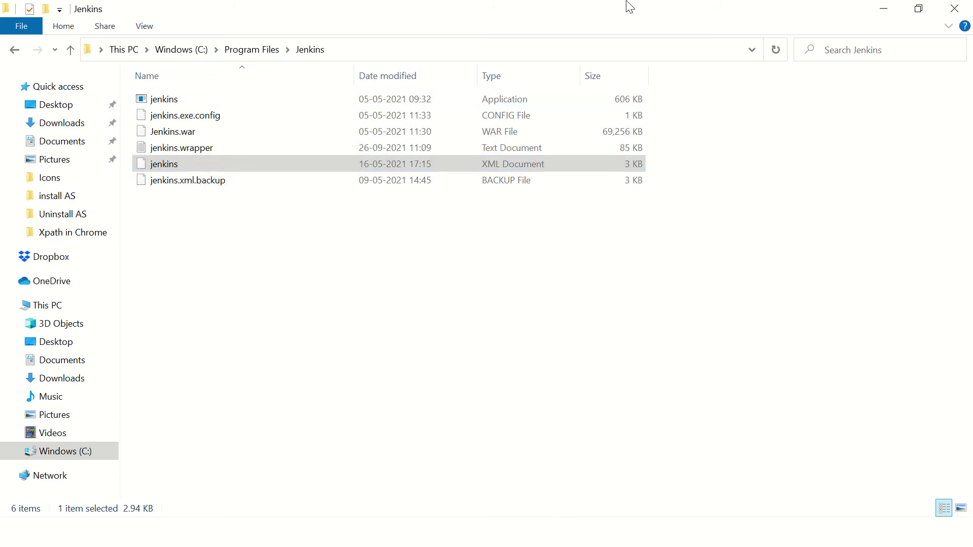
Open the jenkins.wrapper log in Notepad++, review its latest entries, and copy the path C:\Program Files\Java\jre1.8.0_291\bin\java
mouse_move(629, 6)
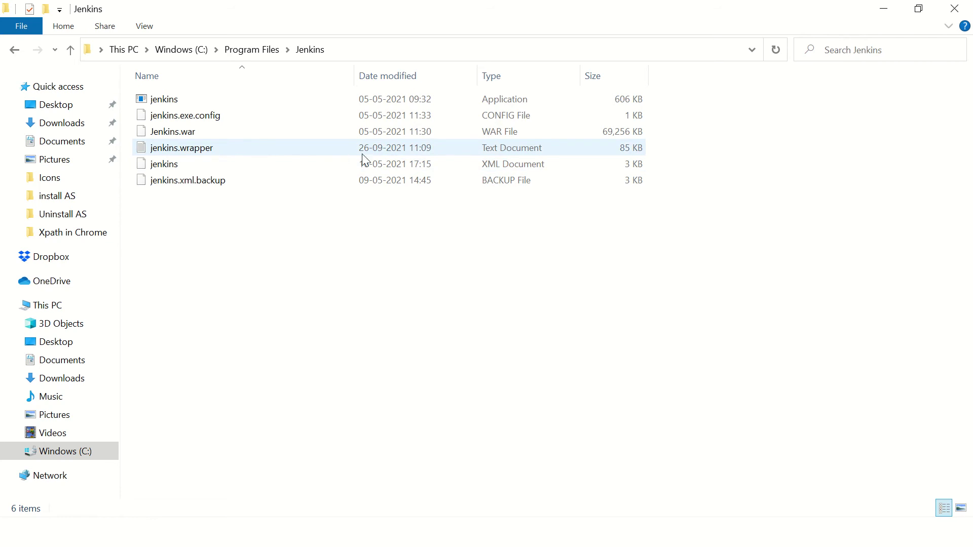
double_click(171, 148)
right_click(169, 146)
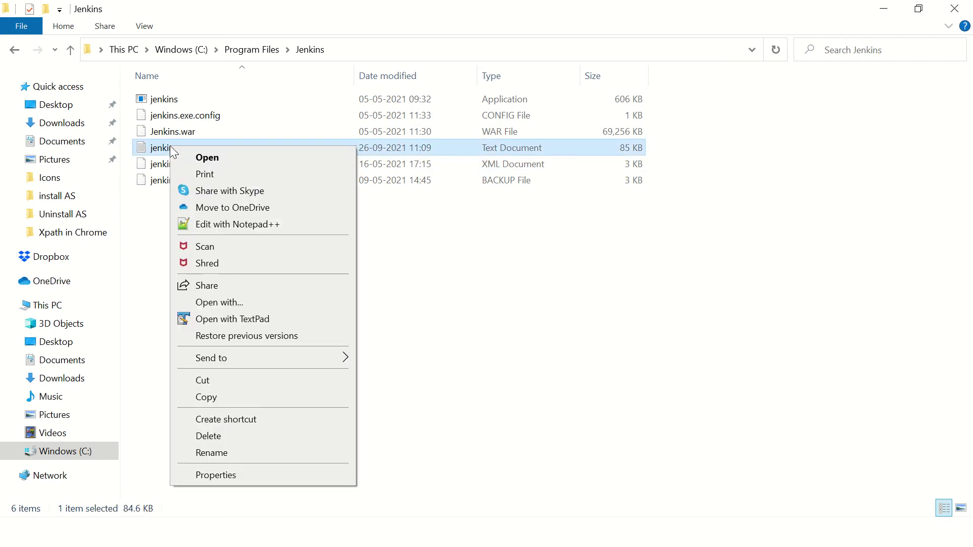
left_click(224, 223)
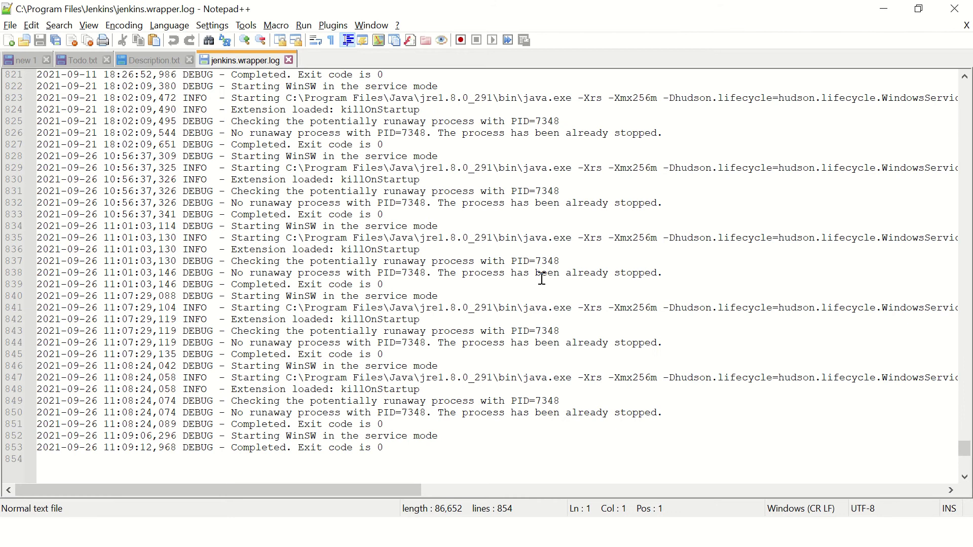
scroll(542, 279, "down", 4)
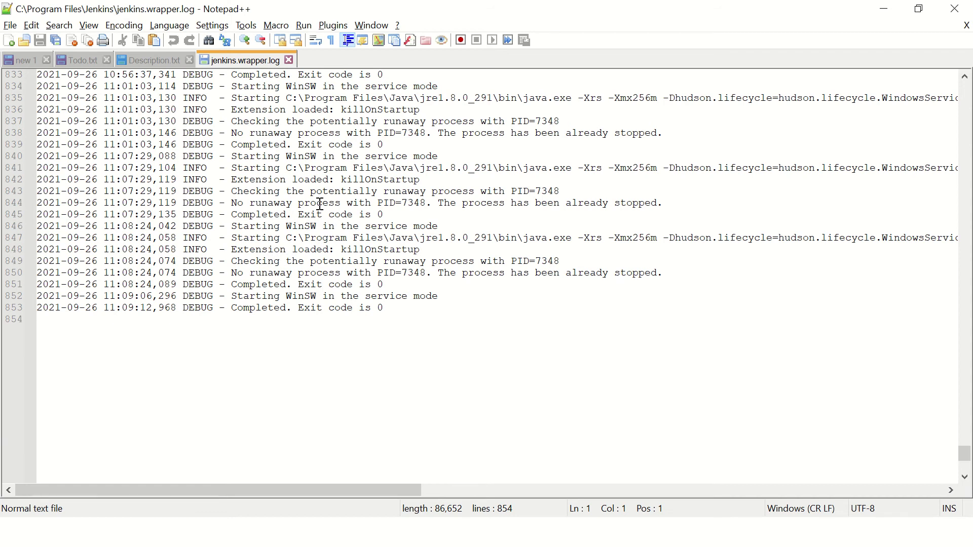
scroll(323, 205, "up", 1)
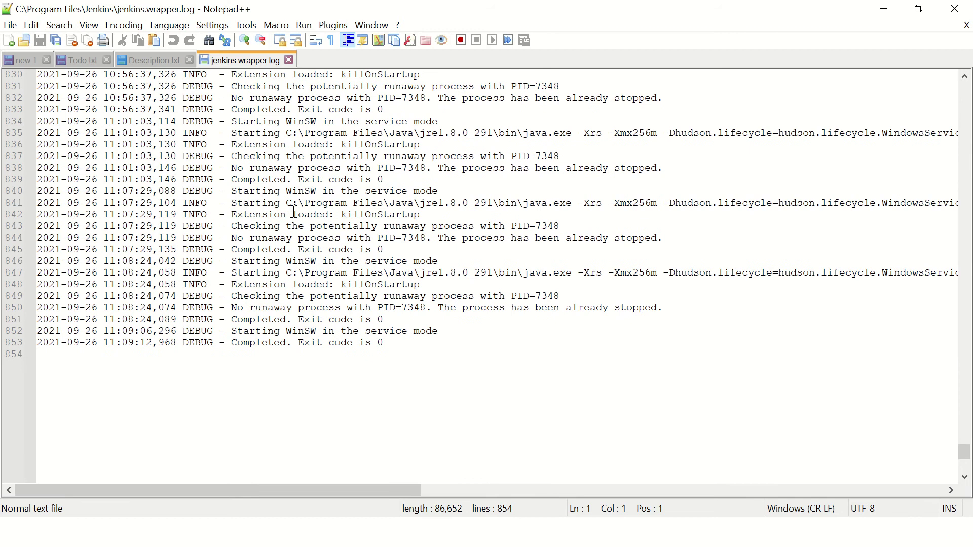
left_click_drag(286, 204, 547, 208)
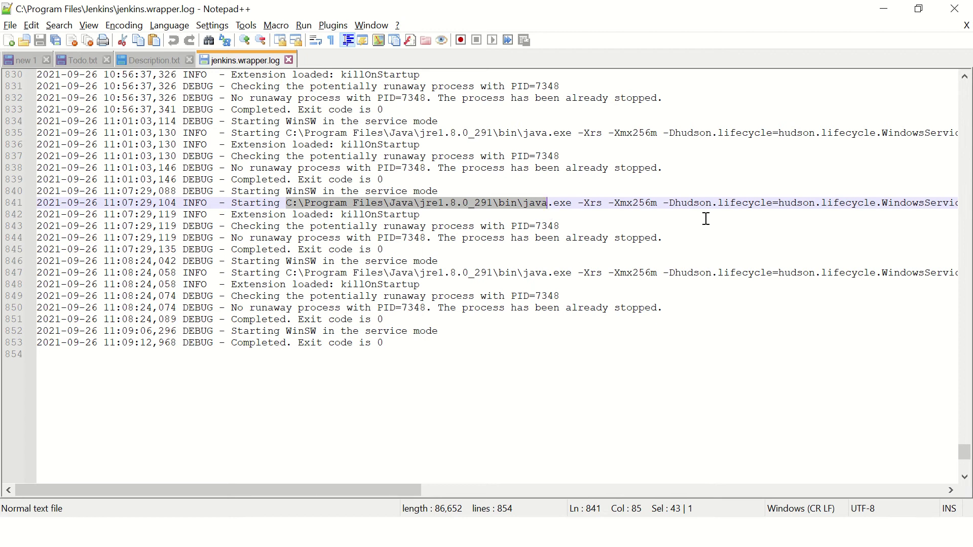
Try to open the copied Java path in File Explorer, retry with only its bin folder, and dismiss the messages
key("alt+Tab")
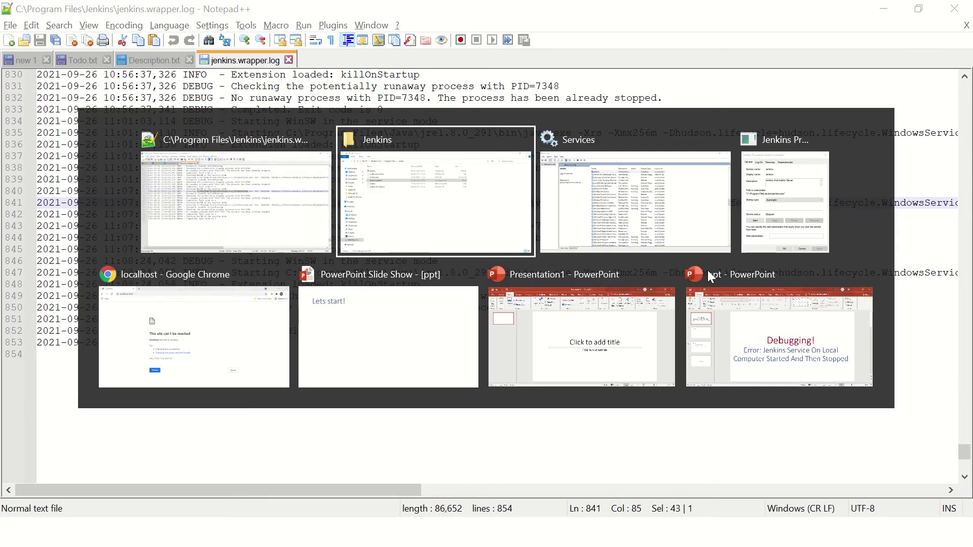
left_click(359, 50)
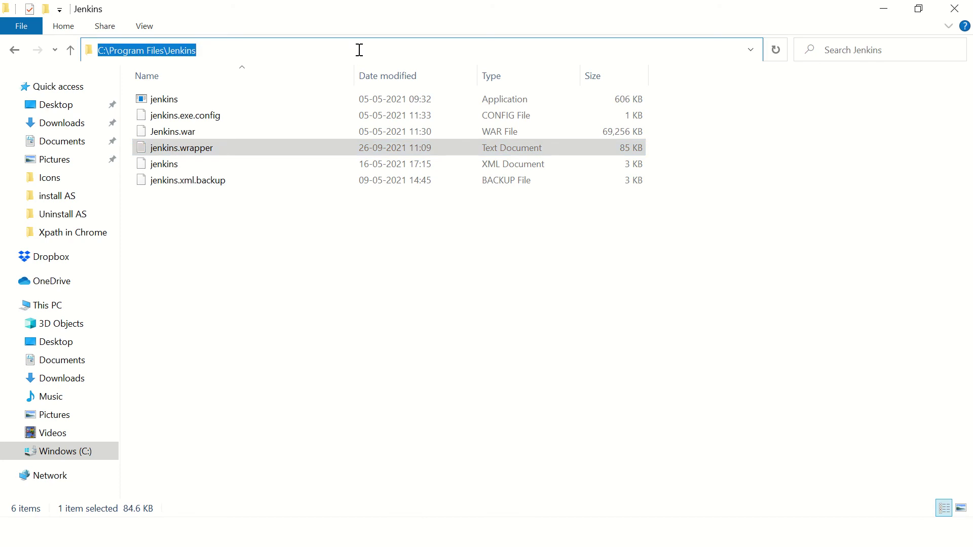
key("ctrl+v")
key("Return")
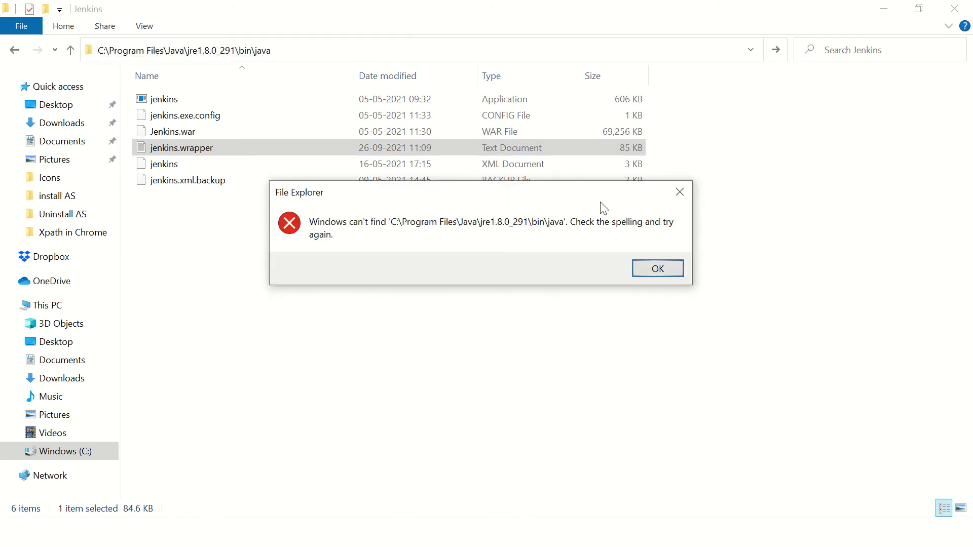
left_click(656, 270)
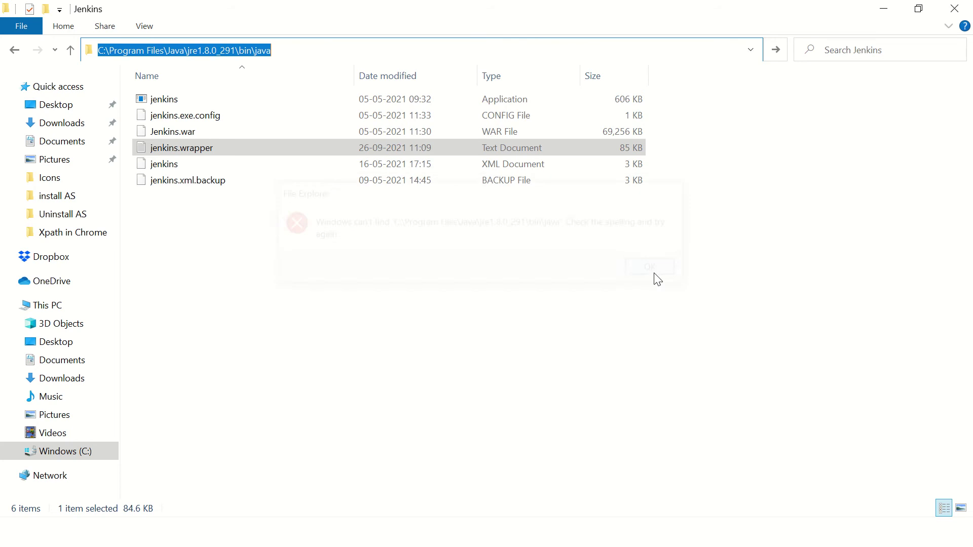
left_click(313, 50)
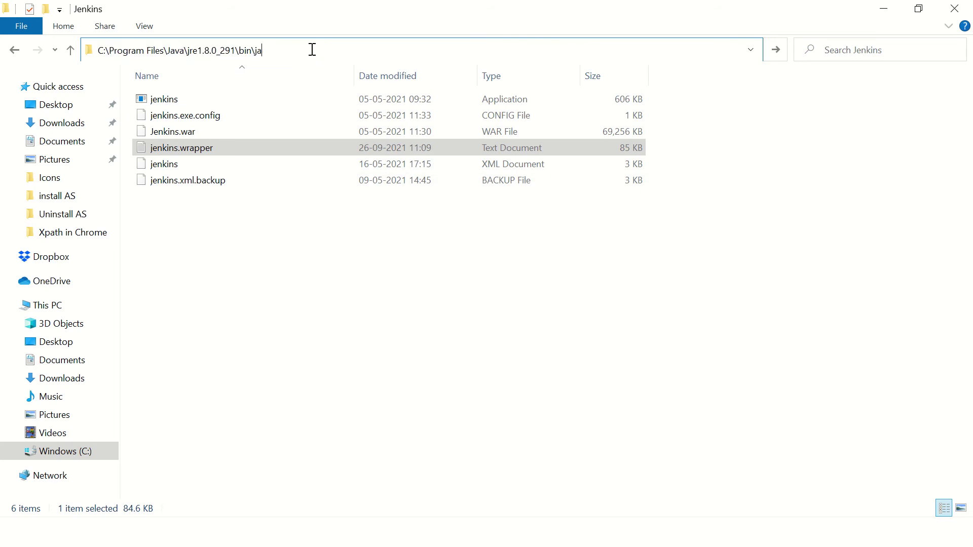
key("Return")
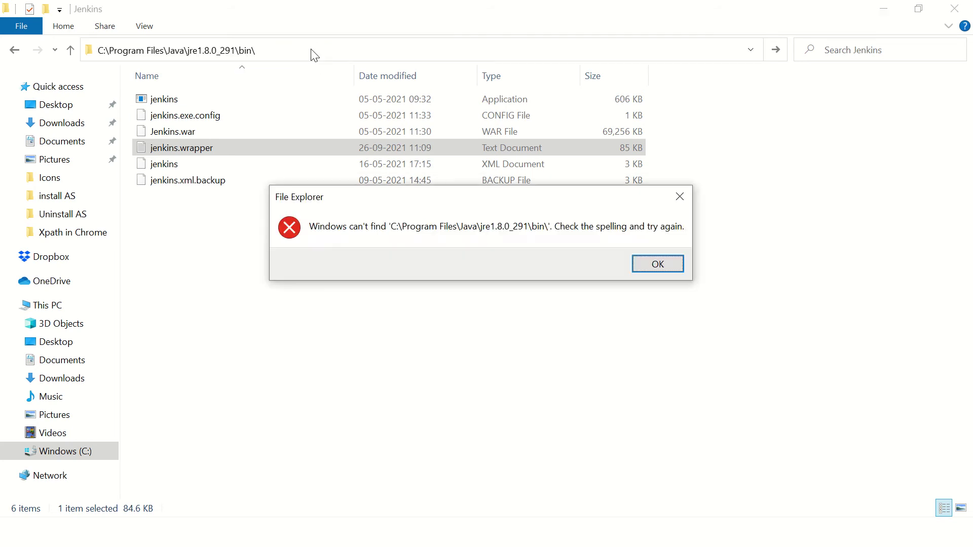
key("Return")
Shorten the path to C:\Program Files\Java, open that folder, and check which Java versions it contains
left_click(312, 49)
key("BackSpace")
key("BackSpace")
key("BackSpace")
key("BackSpace")
key("BackSpace")
key("BackSpace")
key("BackSpace")
key("BackSpace")
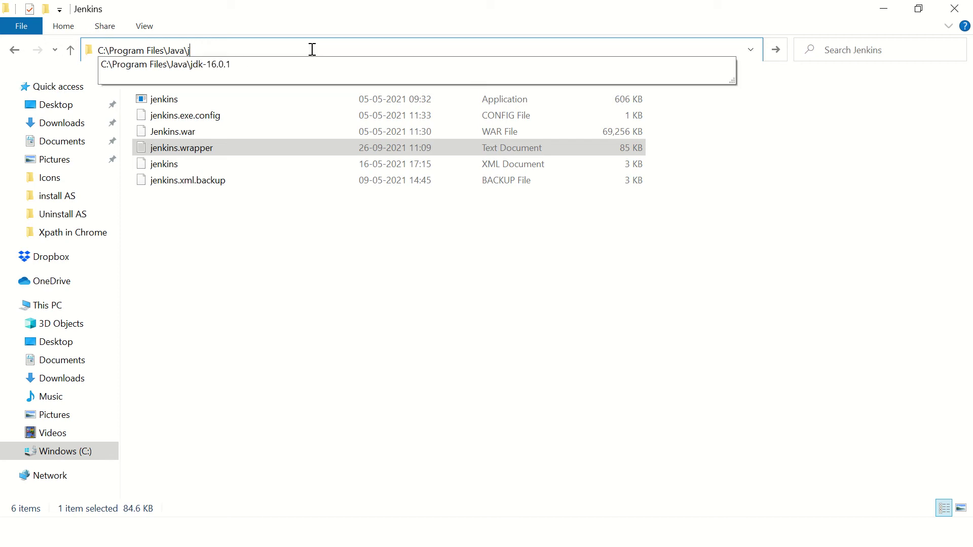
key("Return")
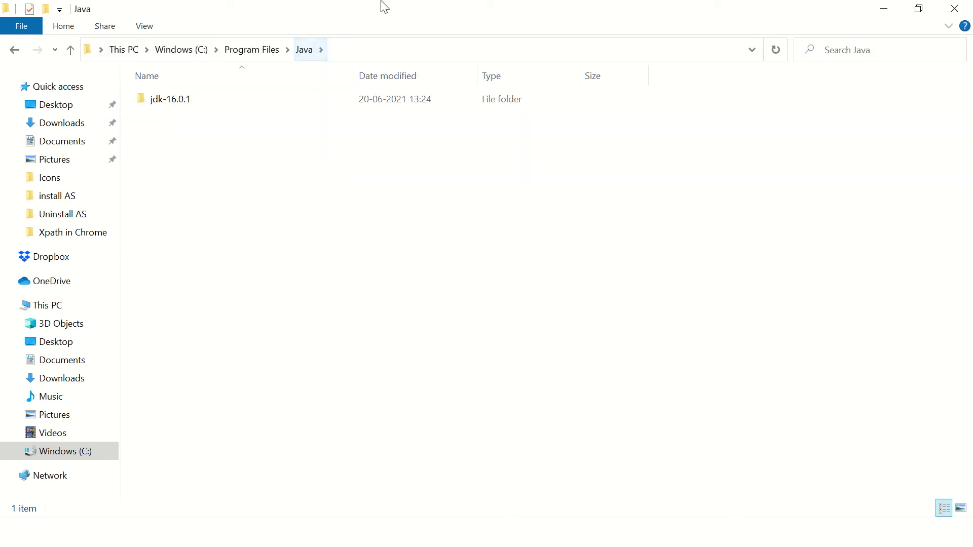
mouse_move(373, 6)
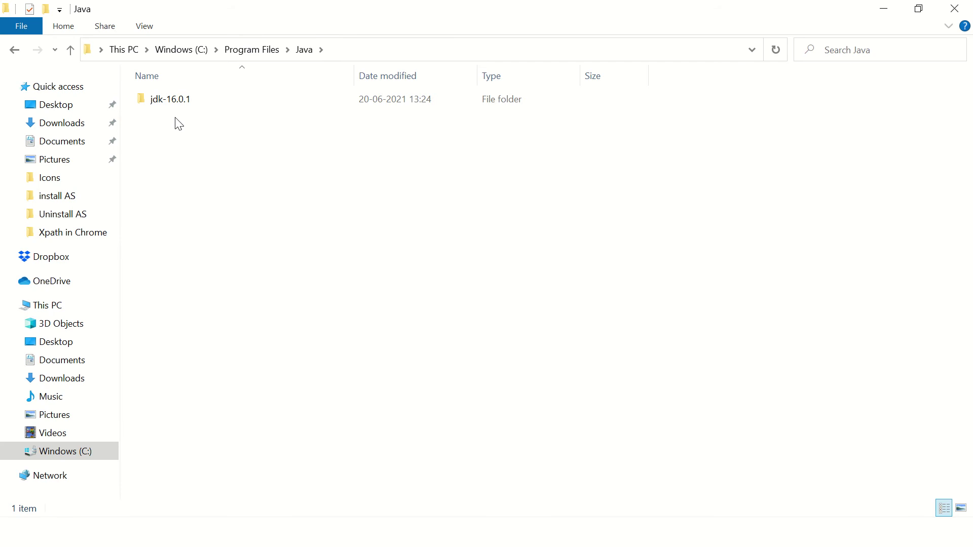
mouse_move(224, 108)
Switch to Chrome and search Google for "download java 8"
key("super")
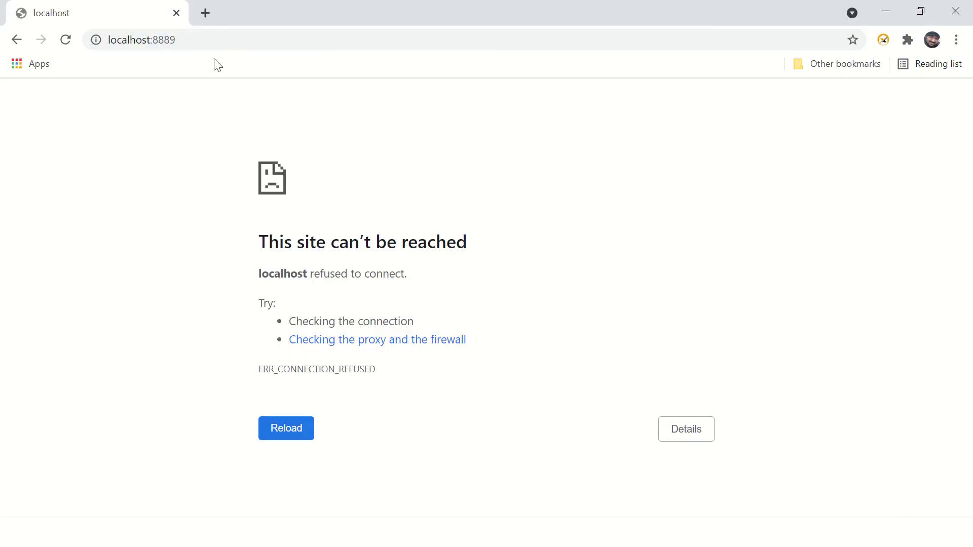
left_click(220, 41)
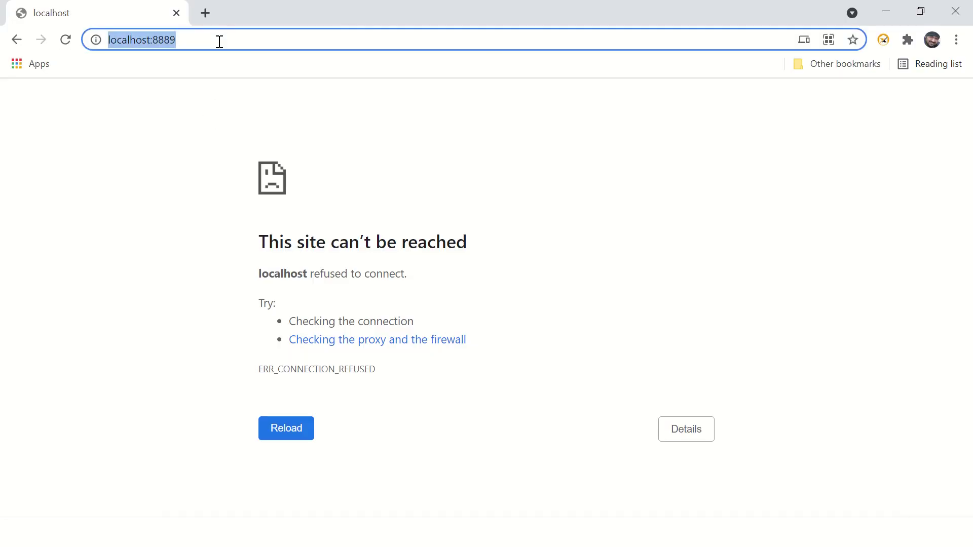
type("downlaod java")
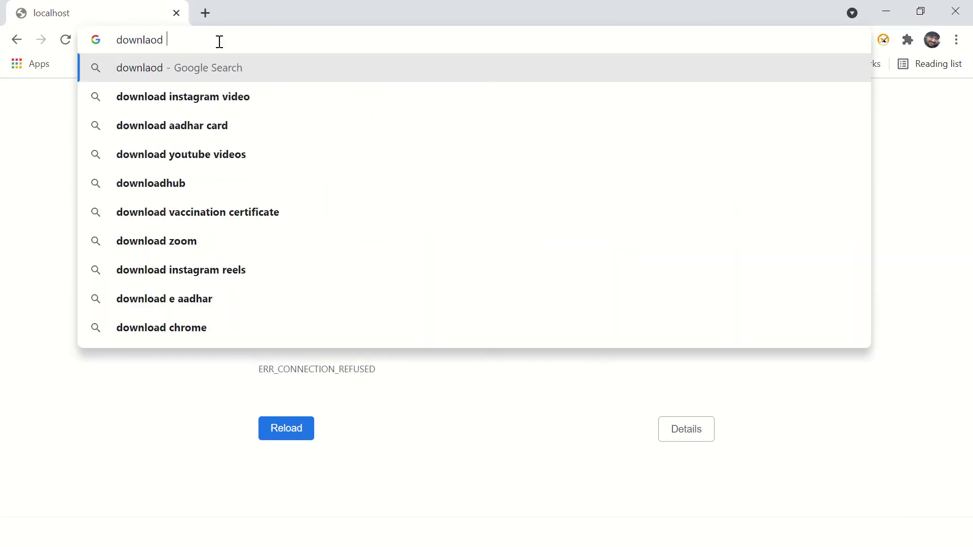
key("Down")
key("Down")
key("Down")
key("Return")
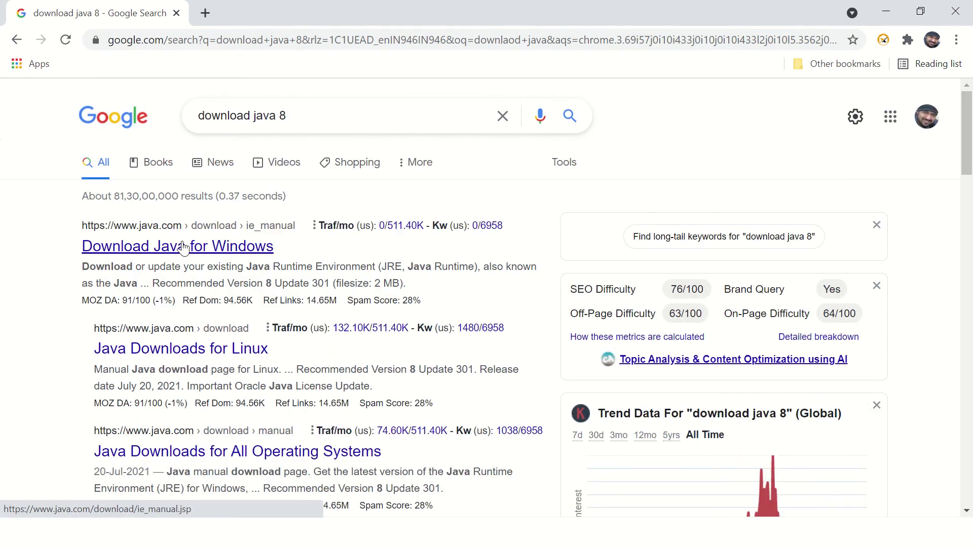
Open the Download Java for Windows page, download JavaSetup8u301.exe, and show the file in its folder
left_click(183, 248)
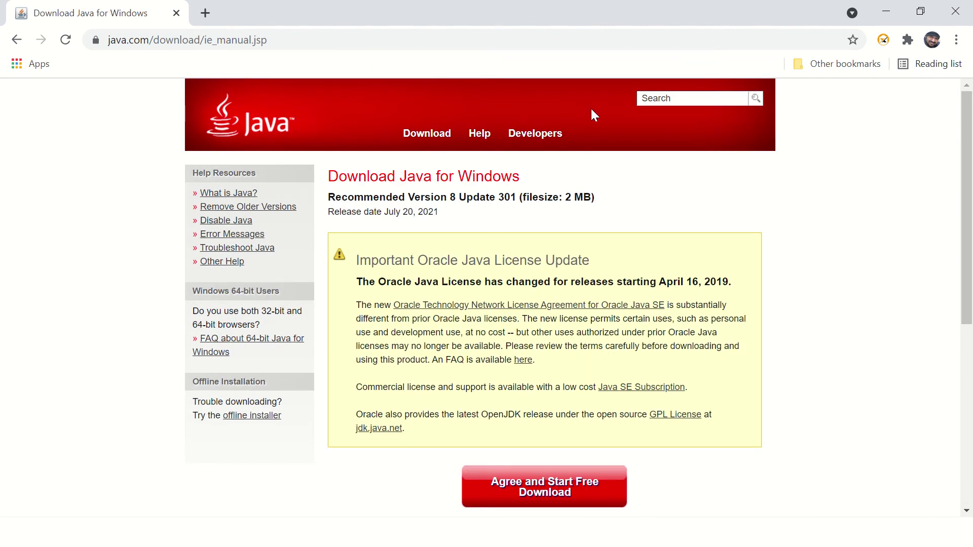
scroll(500, 191, "down", 6)
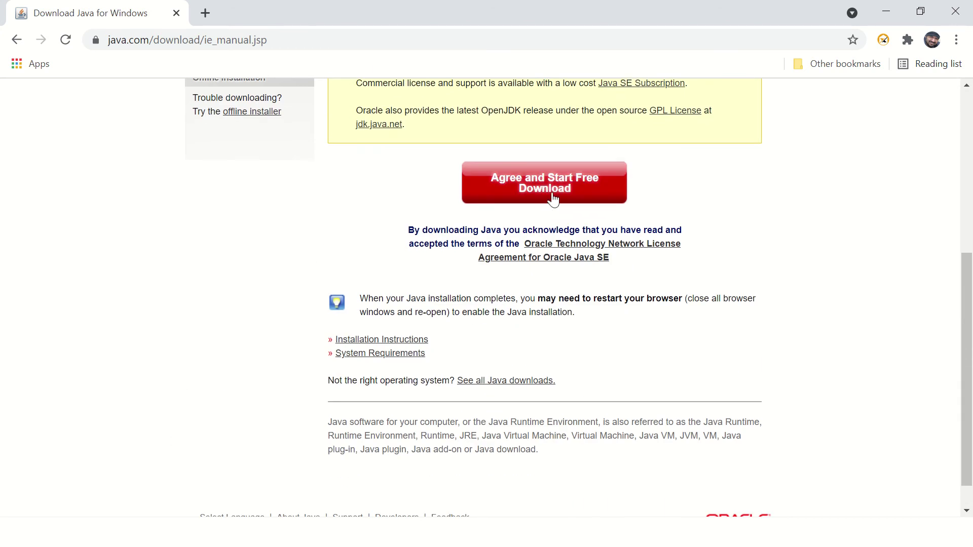
left_click(551, 191)
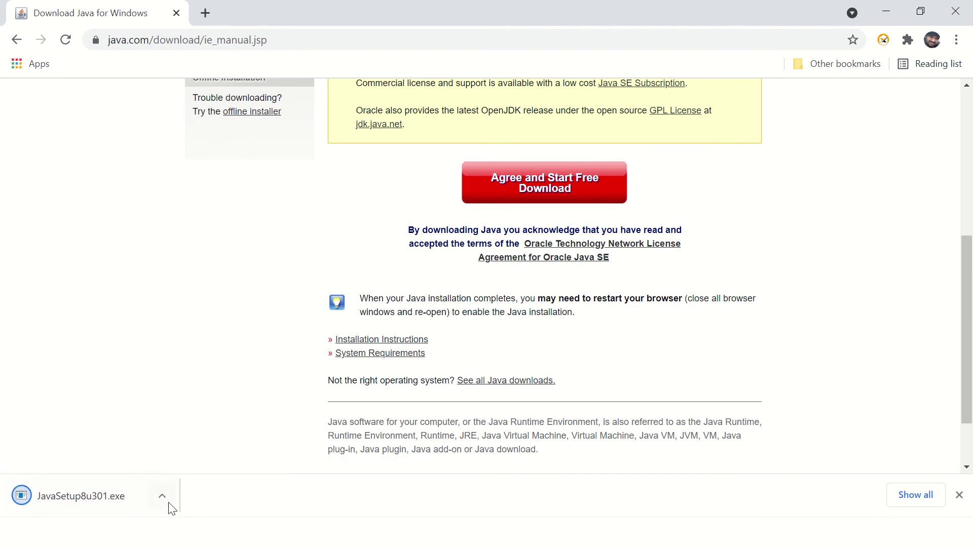
left_click(158, 499)
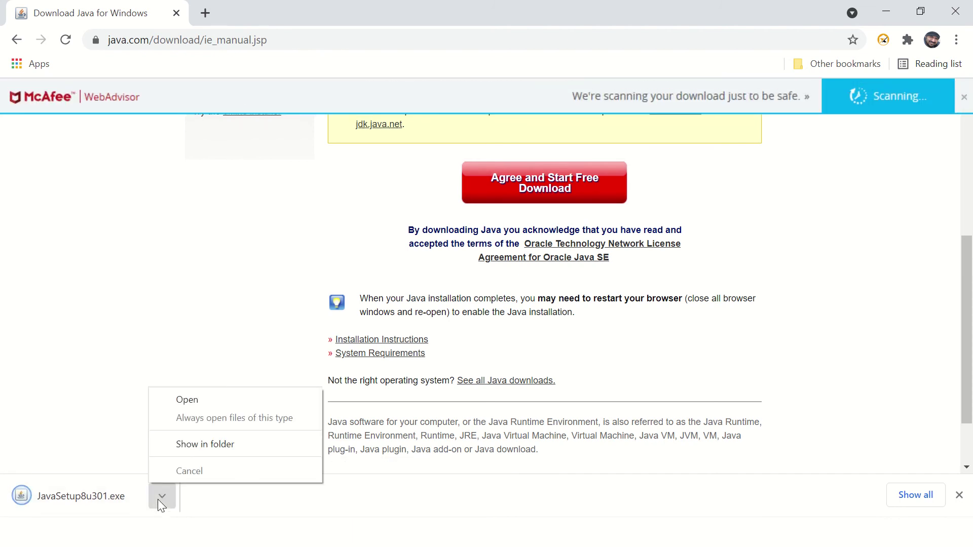
left_click(191, 442)
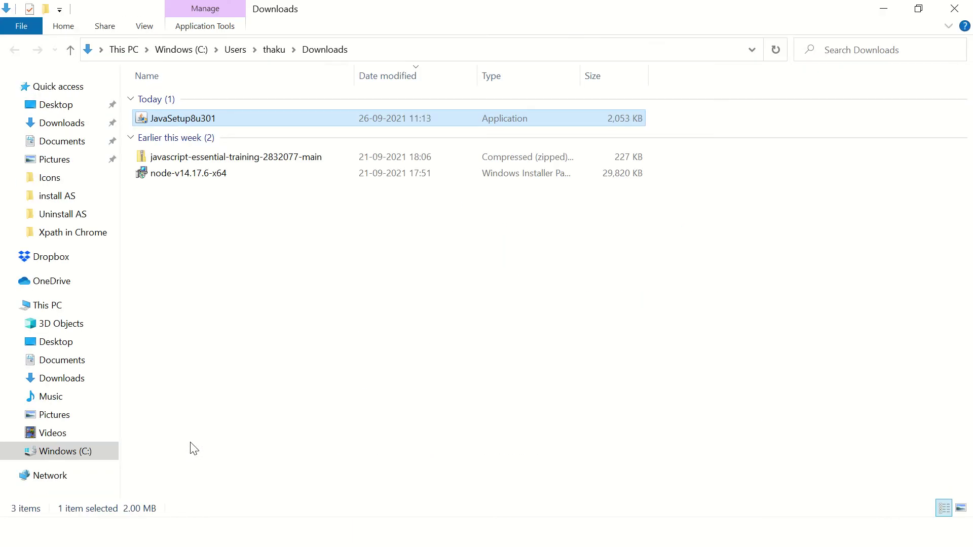
Run the JavaSetup8u301 installer, allow it to run, and install Java in the default destination folder
double_click(176, 120)
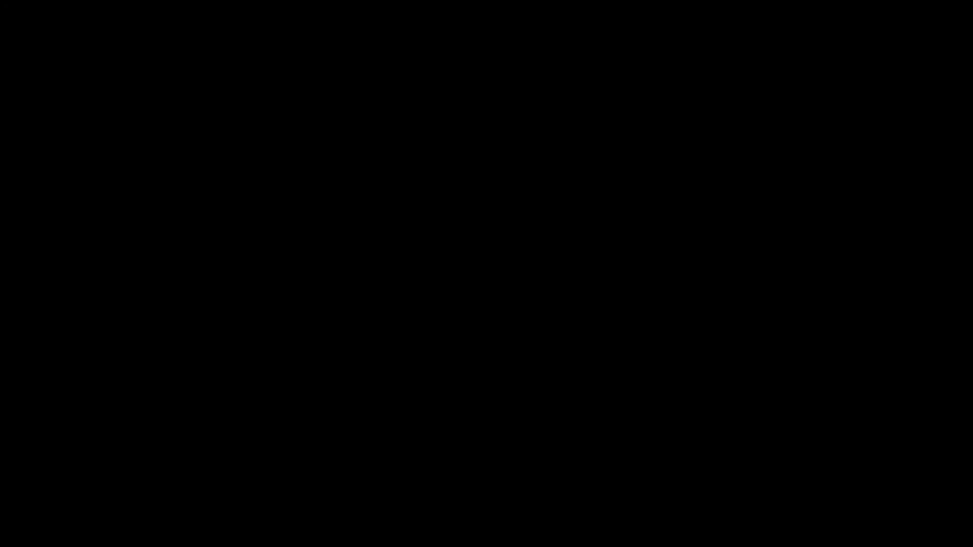
left_click(418, 371)
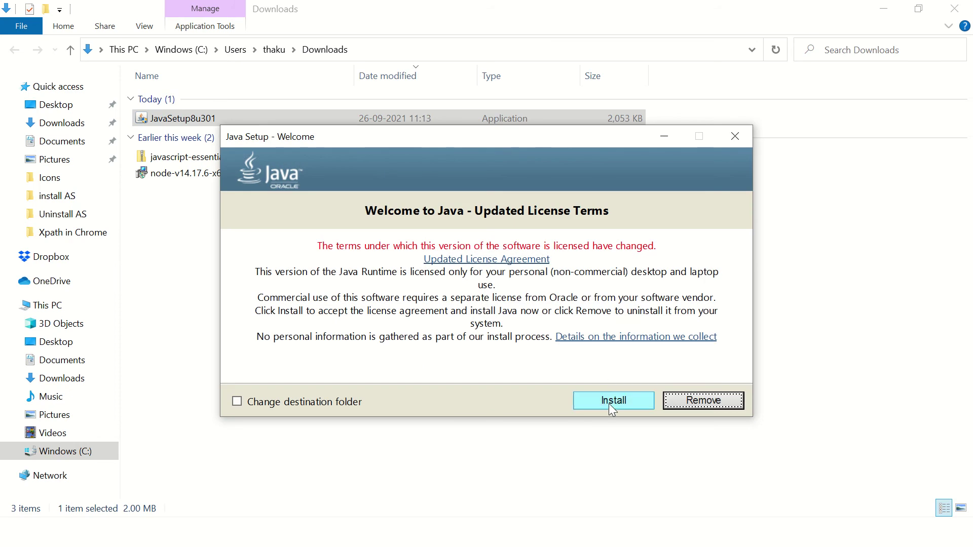
left_click(609, 403)
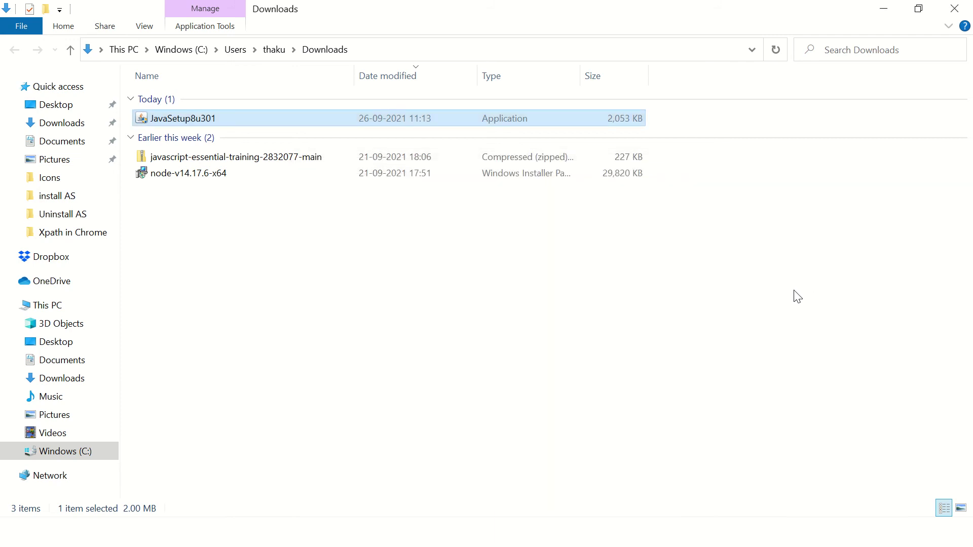
Return to the Java folder window and reopen Java from Program Files to look for the new installation
key("alt+Tab")
key("alt+Tab")
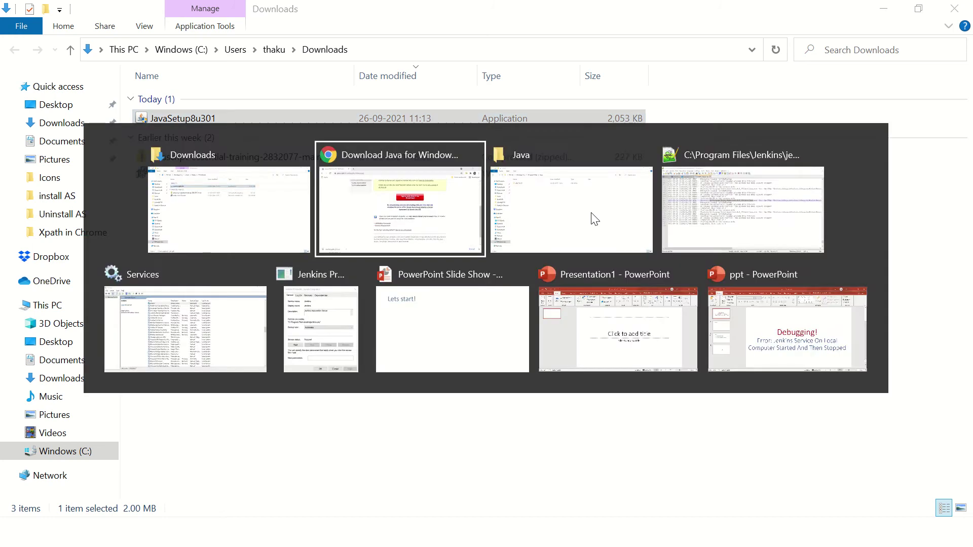
left_click(248, 49)
double_click(157, 227)
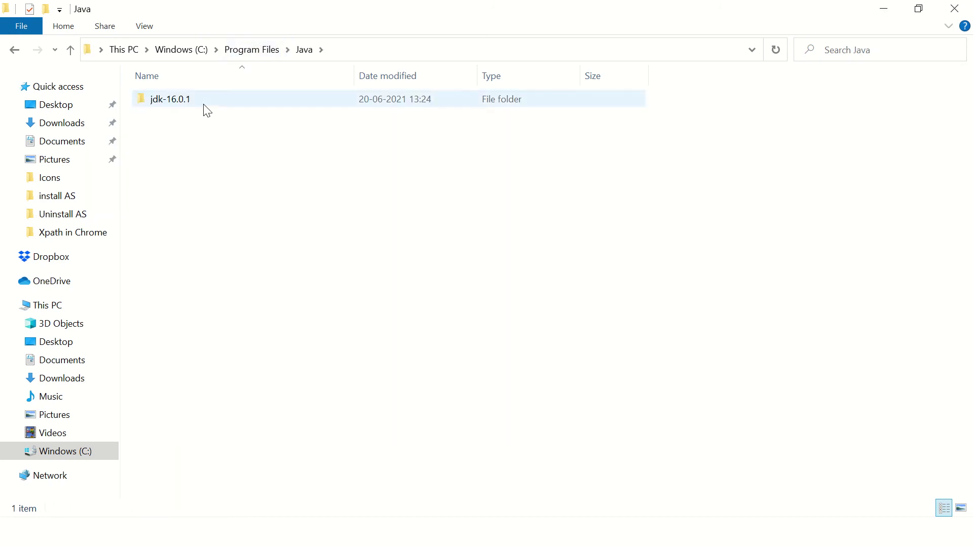
left_click(249, 51)
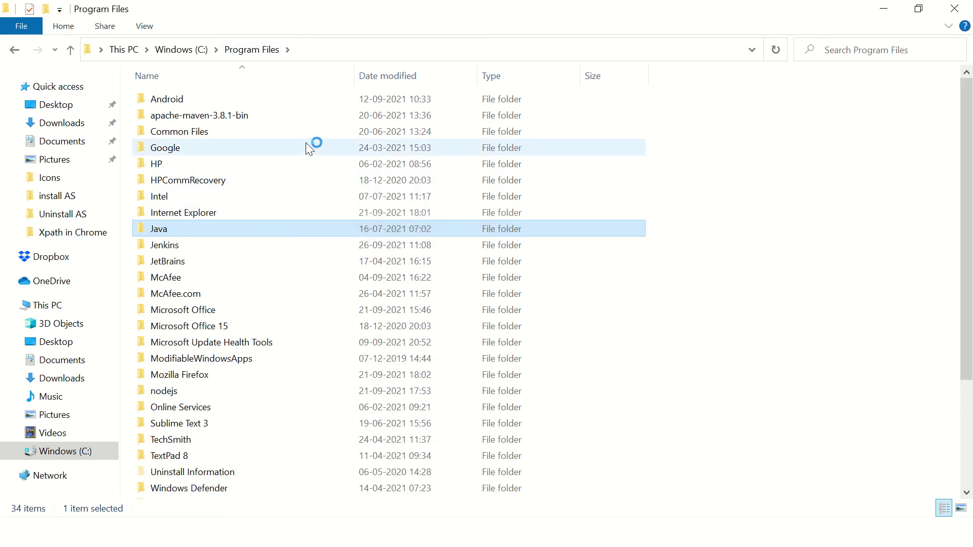
Browse from the C: drive to Program Files (x86)\Java\jre1.8.0_301 and review the folder's contents
left_click(191, 46)
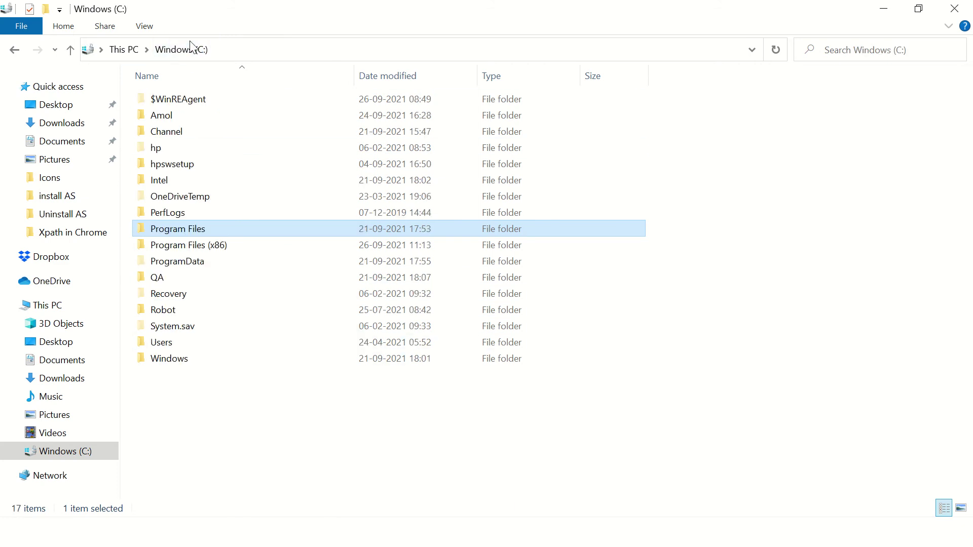
double_click(184, 246)
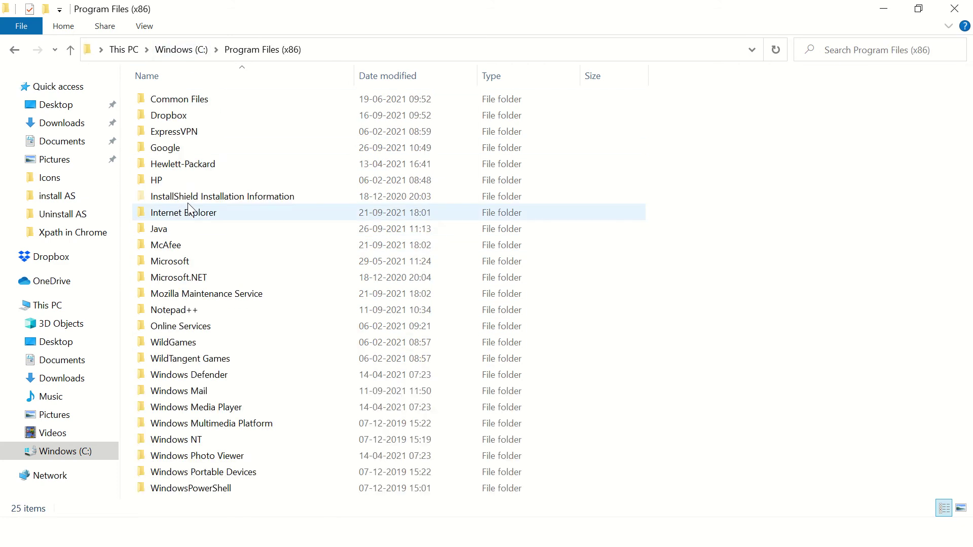
left_click(183, 247)
double_click(172, 230)
left_click(184, 104)
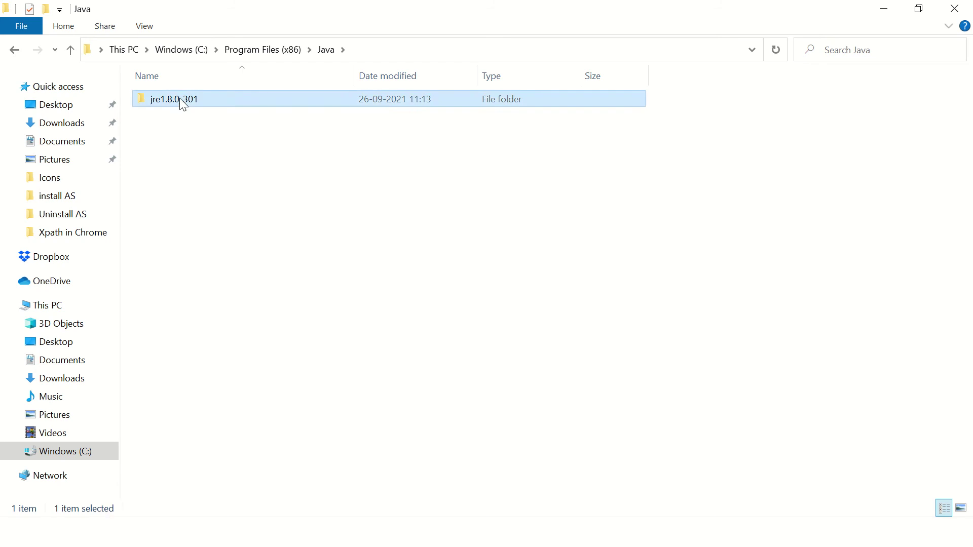
double_click(183, 104)
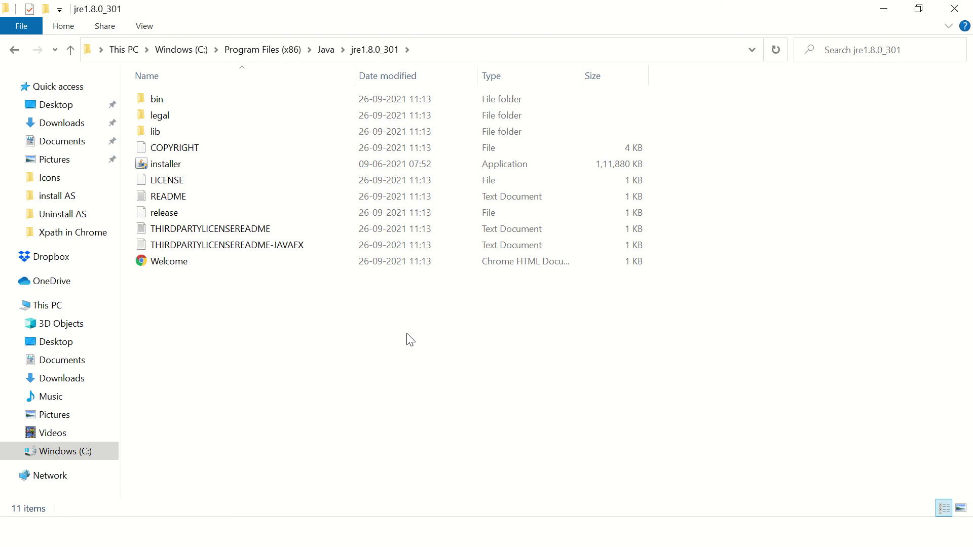
key("alt+Tab")
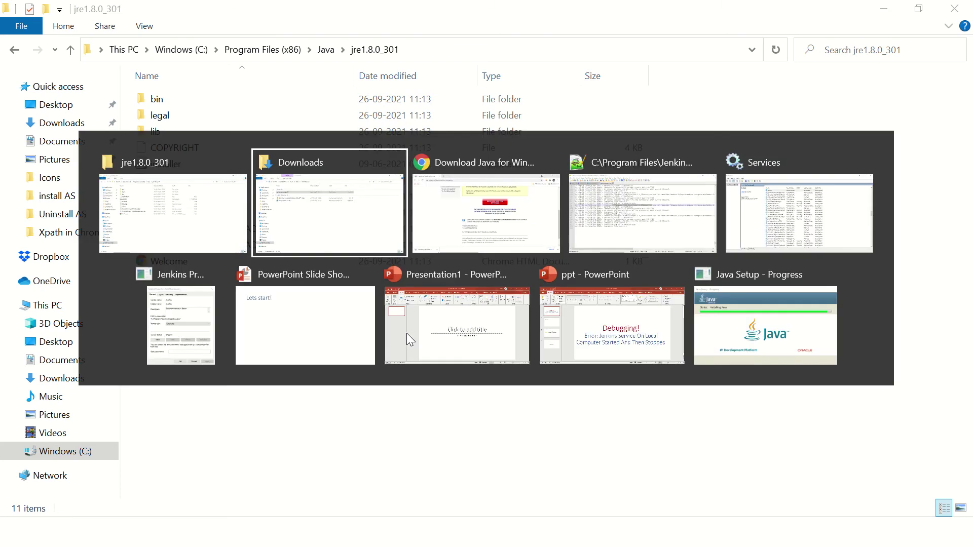
Switch to the Download Java for Windows page in Chrome and review the recommended version and download details
key("alt+Tab")
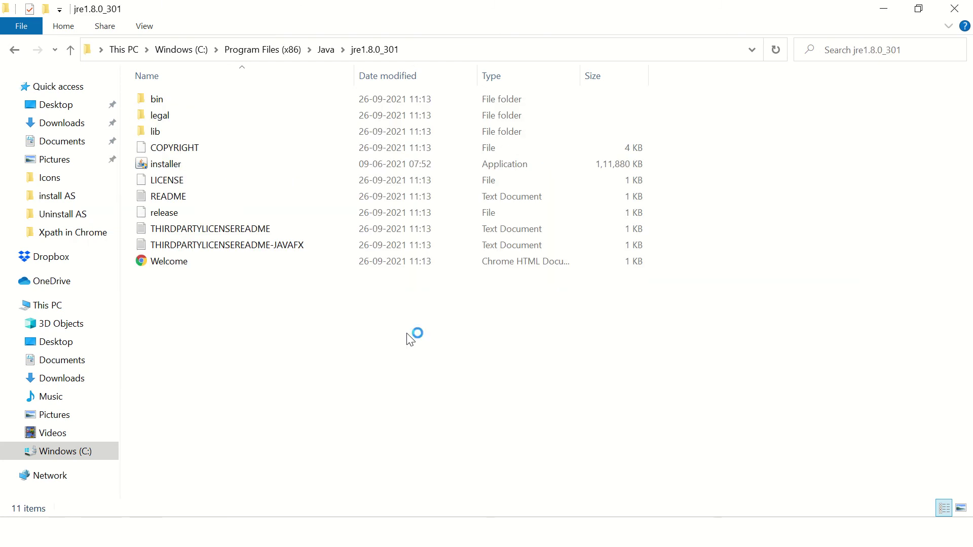
key("alt+Tab")
key("alt+Tab")
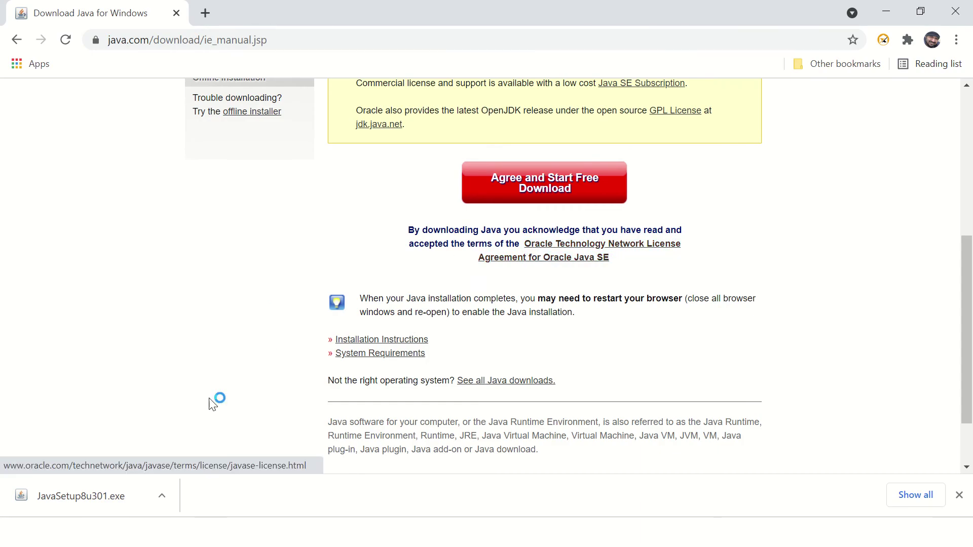
scroll(588, 327, "up", 6)
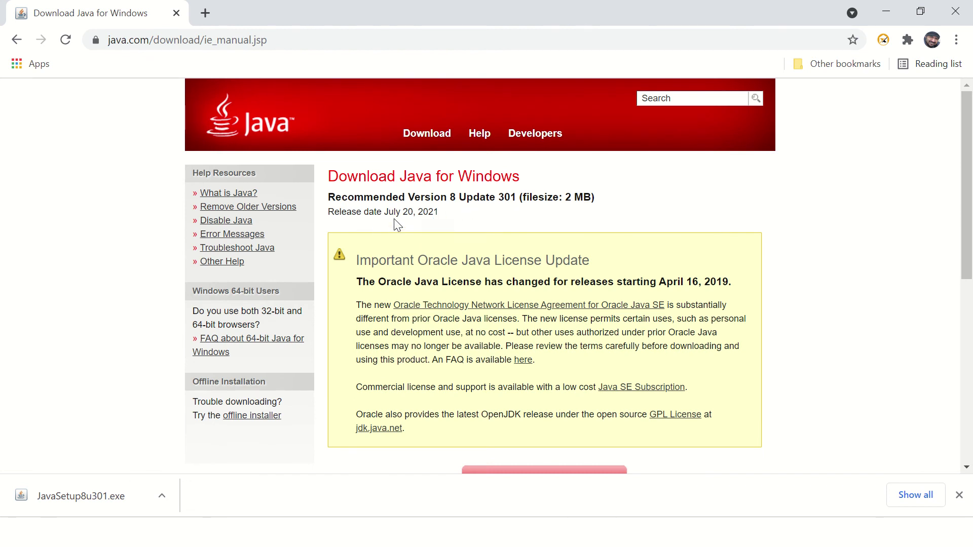
scroll(411, 249, "down", 6)
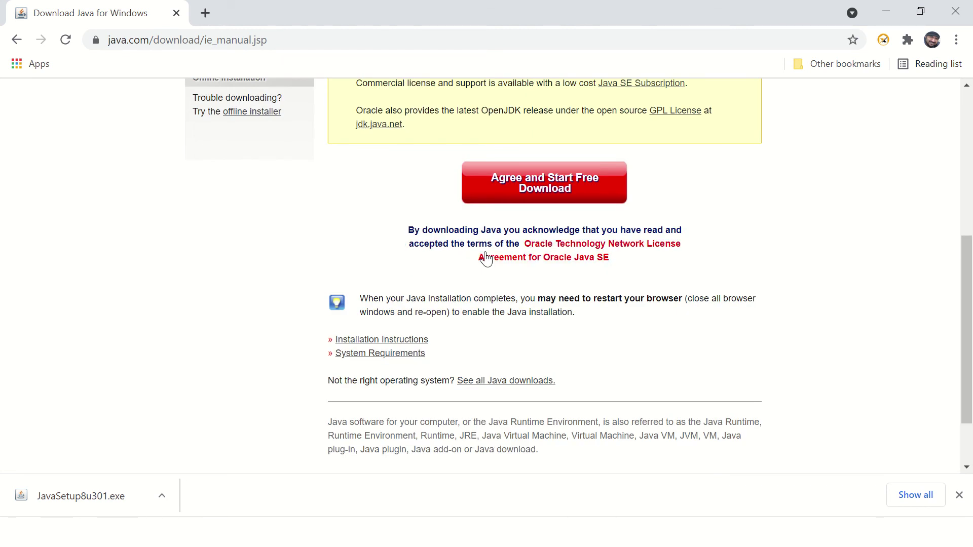
scroll(486, 261, "down", 2)
Switch to the Services window, try to start the Jenkins service, and dismiss the resulting message
key("alt+Tab")
key("alt+Tab")
key("alt+Tab")
key("alt+Tab")
key("alt+Tab")
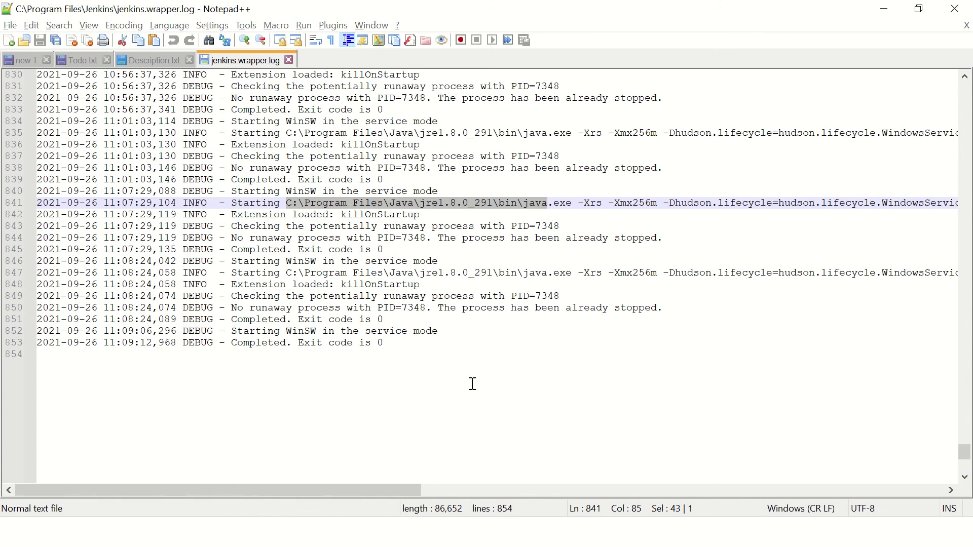
key("alt+Tab")
key("alt+Tab")
key("alt+Tab")
key("alt+Tab")
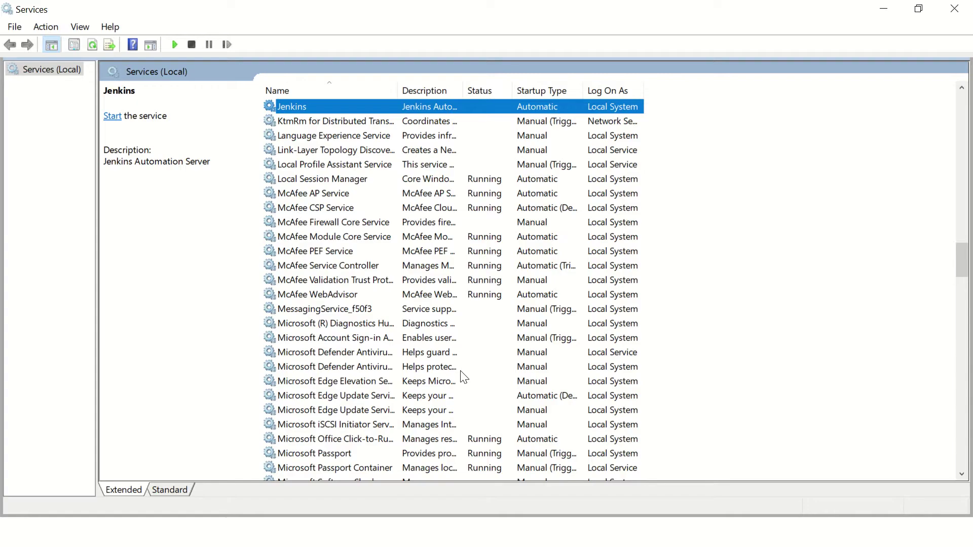
right_click(292, 111)
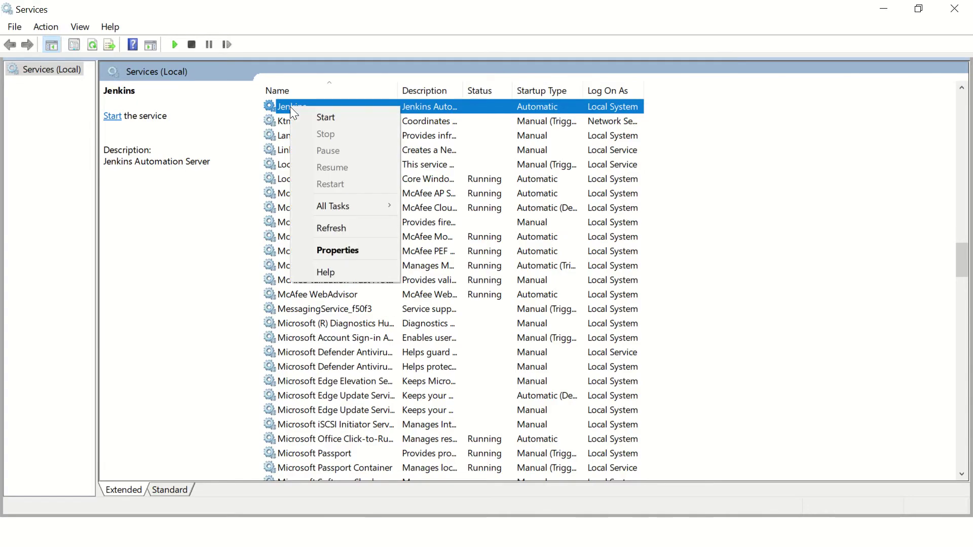
left_click(320, 119)
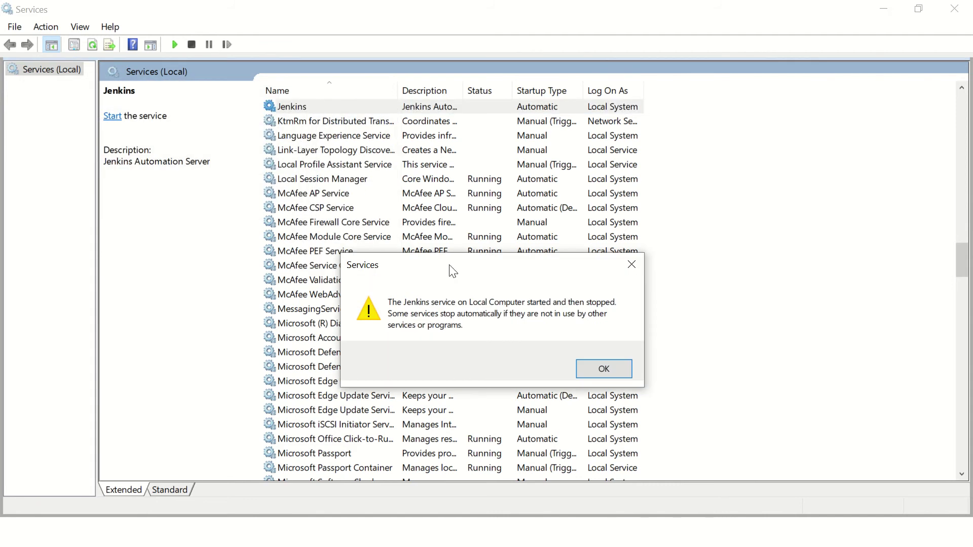
left_click(601, 374)
Return to jenkins.wrapper.log in Notepad++, load its newest entries, and check the Java path in the latest start entry
key("alt+Tab")
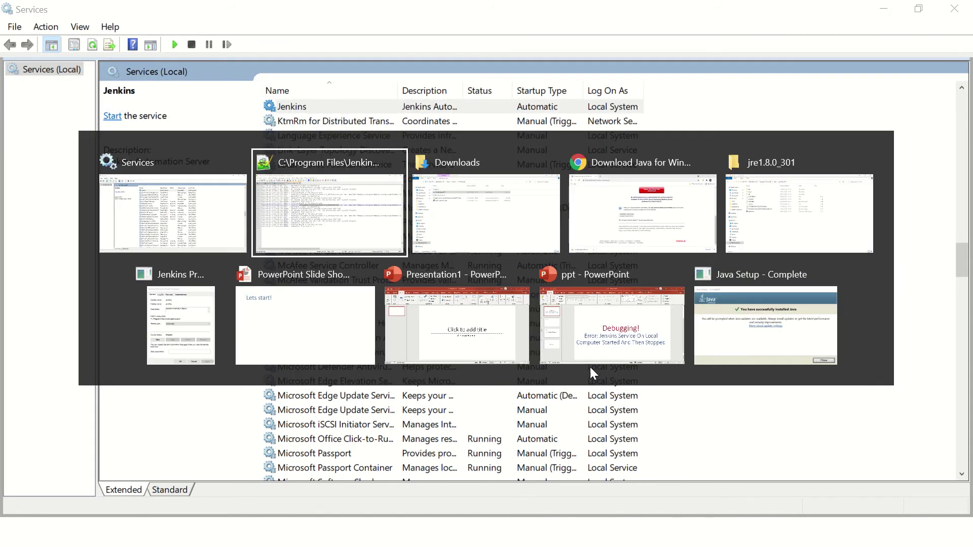
left_click(505, 331)
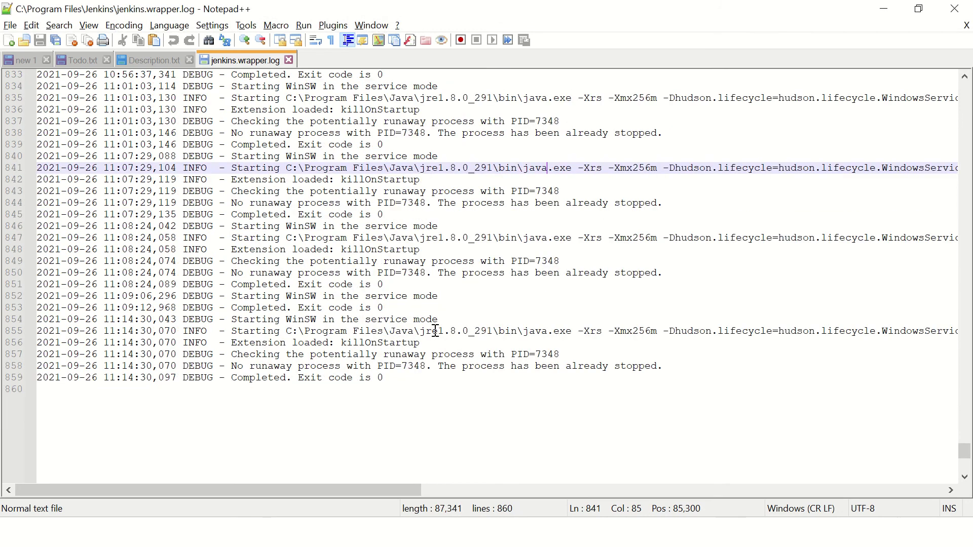
double_click(330, 320)
double_click(339, 332)
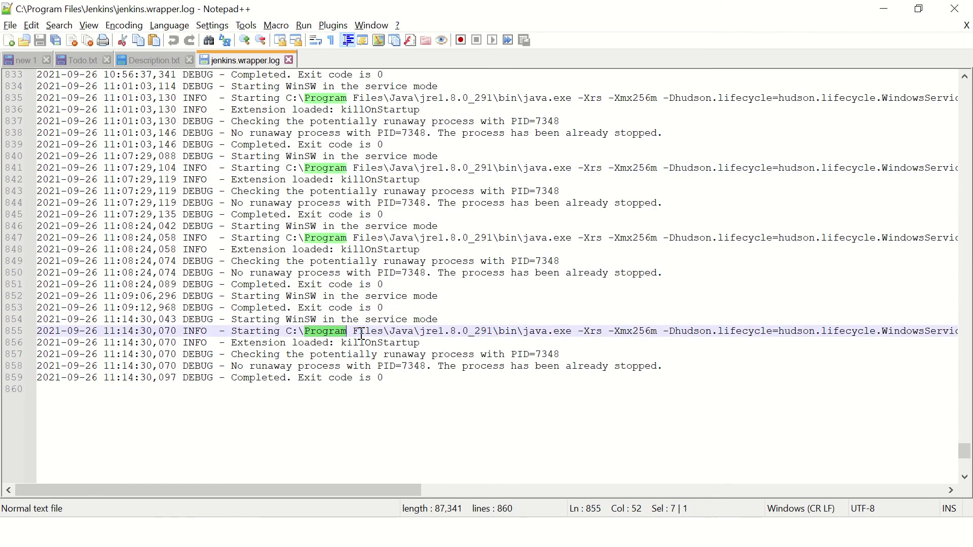
Switch to the jre1.8.0_301 folder window and browse from the C: drive to Program Files\Jenkins
key("alt+Tab")
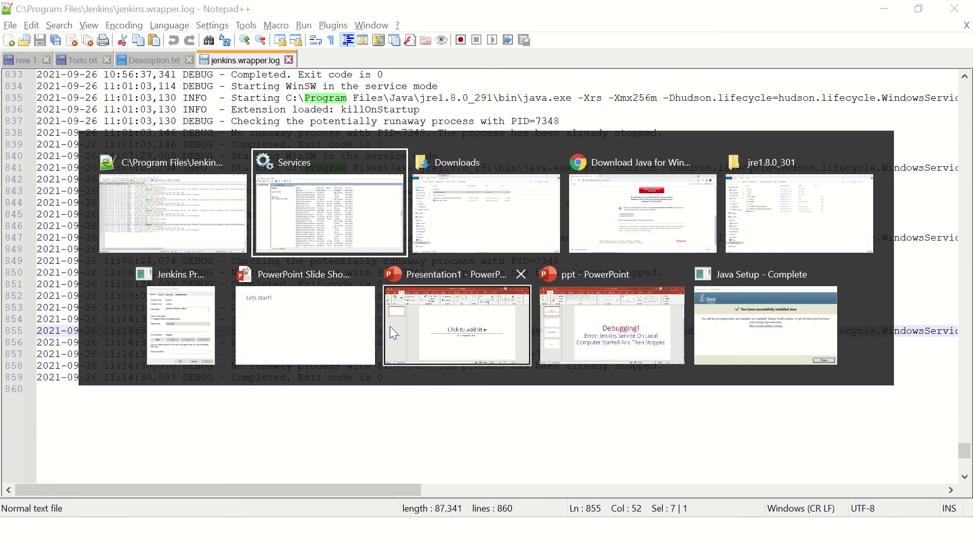
key("alt+Tab")
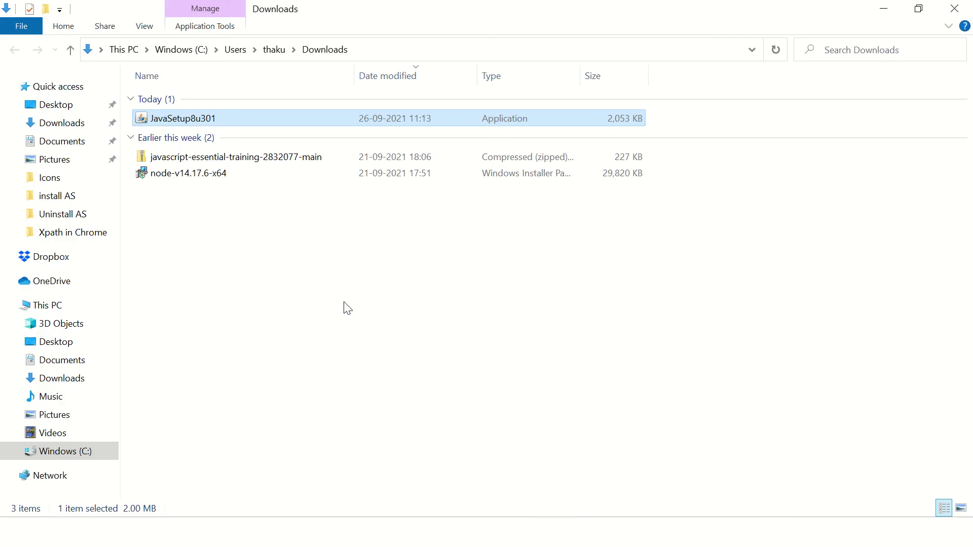
key("alt+Tab")
key("alt+Tab")
key("alt+Tab")
key("alt+Tab")
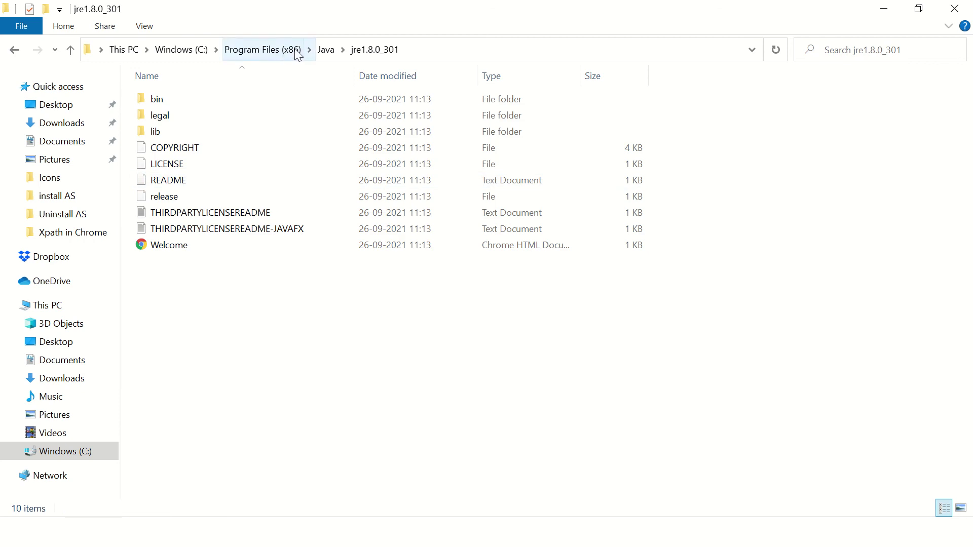
left_click(203, 53)
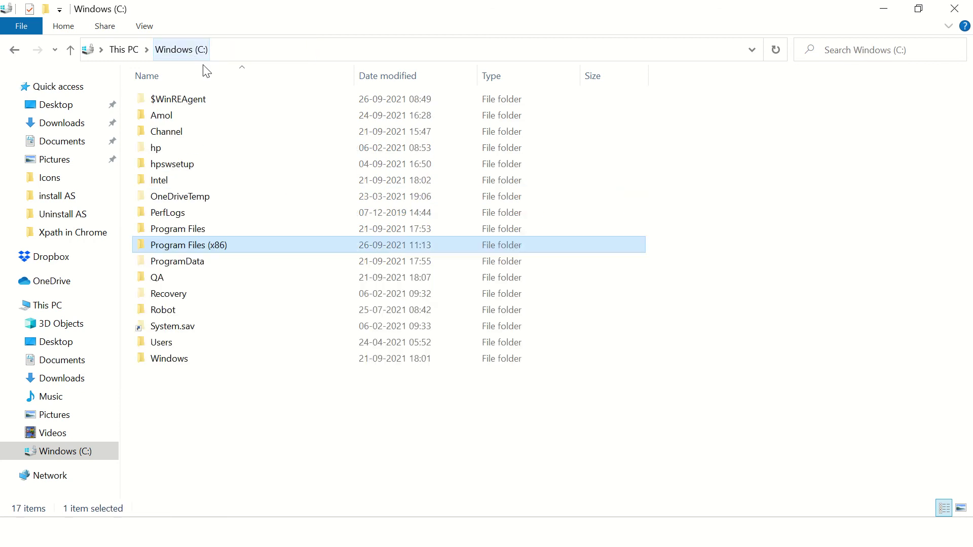
double_click(190, 227)
left_click(169, 153)
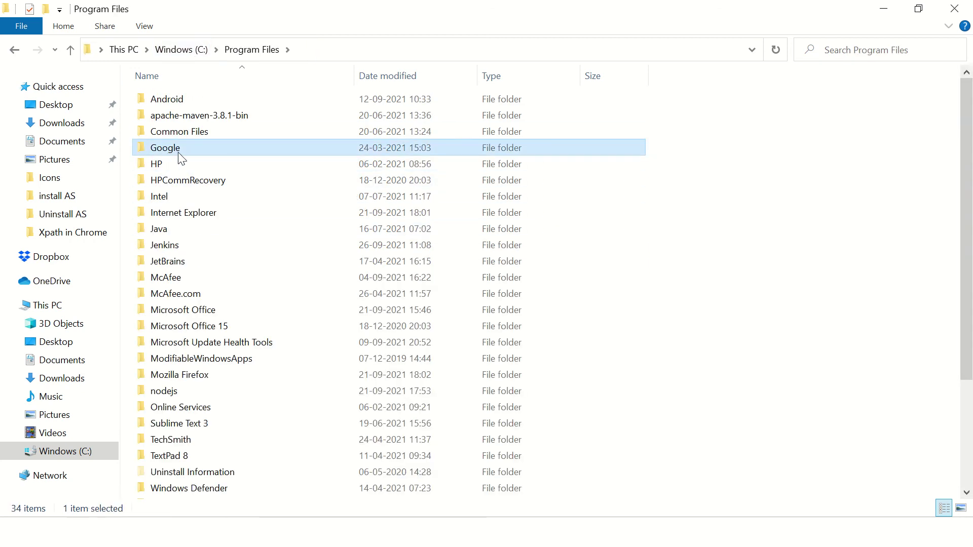
left_click(174, 247)
double_click(176, 246)
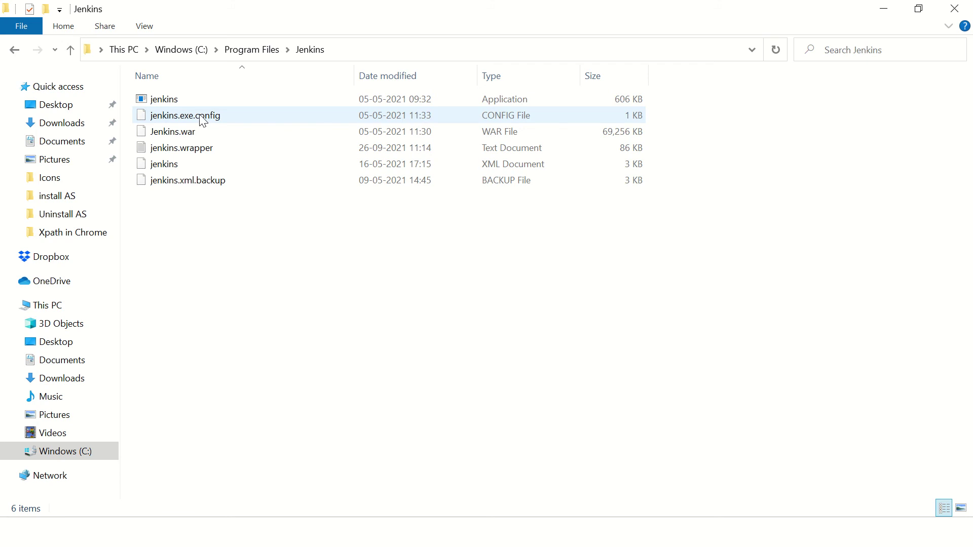
Open jenkins.exe.config in Notepad++ to check it for a Java path, and close the file
left_click(200, 116)
right_click(200, 116)
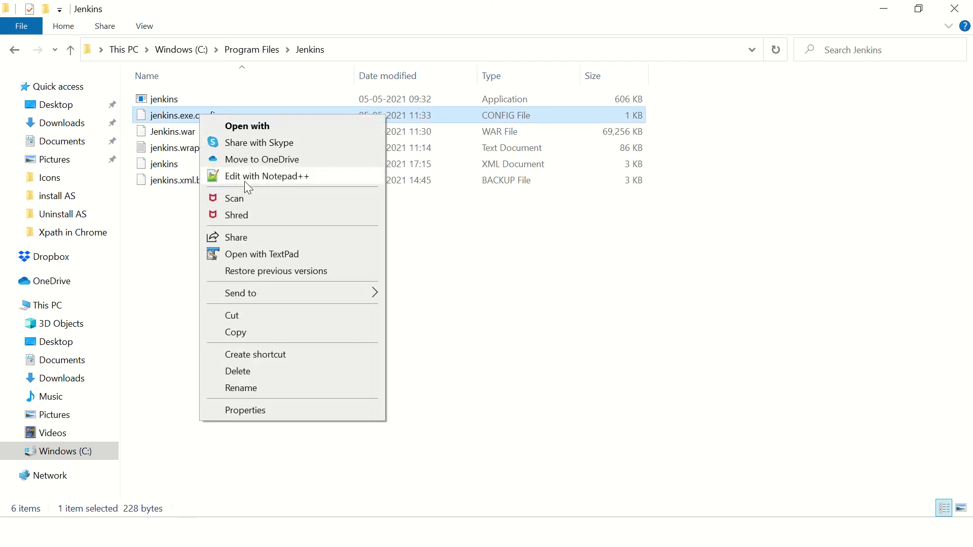
left_click(247, 179)
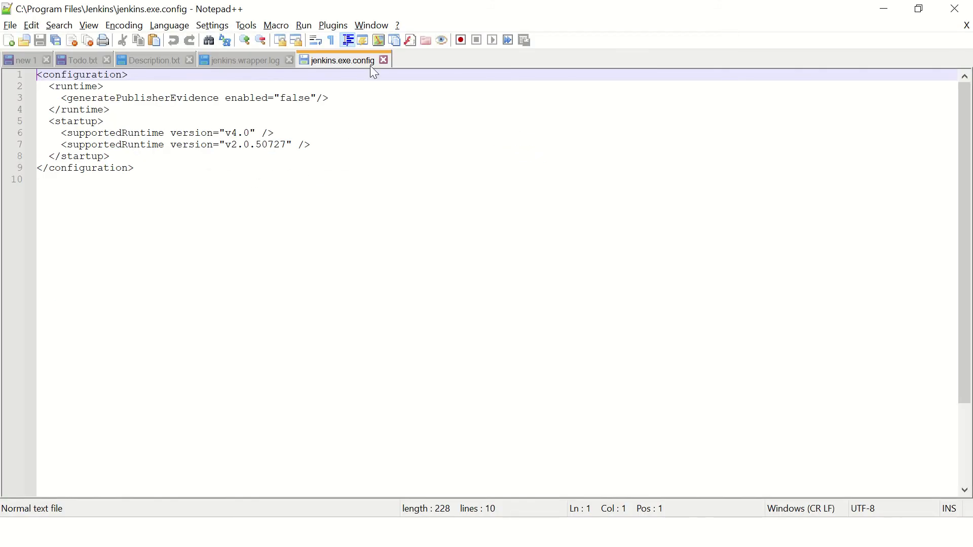
left_click(384, 60)
mouse_move(482, 4)
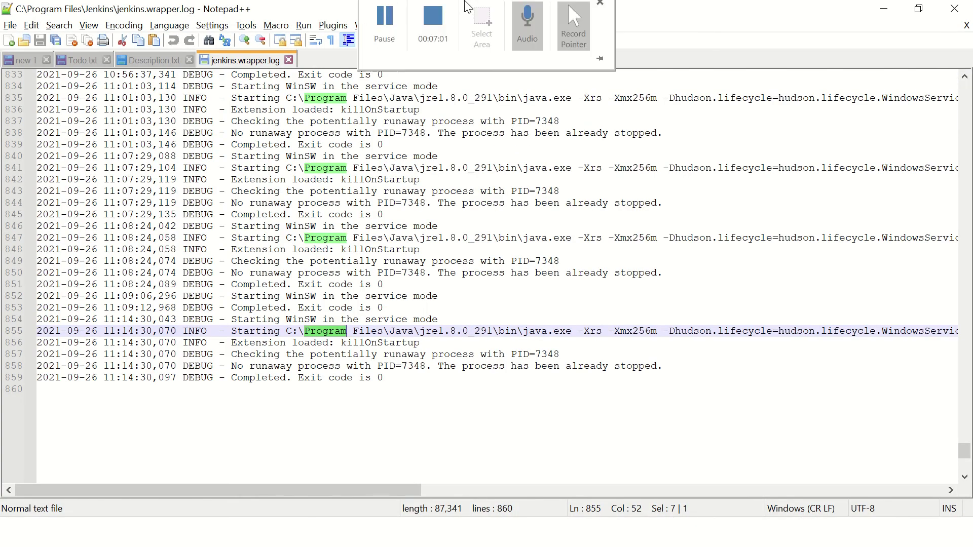
left_click(391, 29)
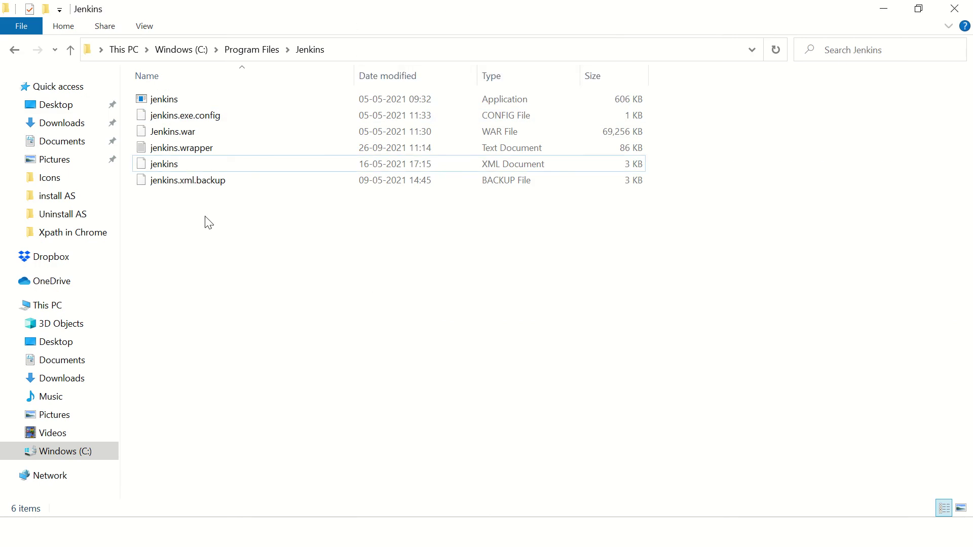
Open the jenkins XML document in Notepad++ and locate the Java path in its executable element
left_click(169, 163)
right_click(171, 162)
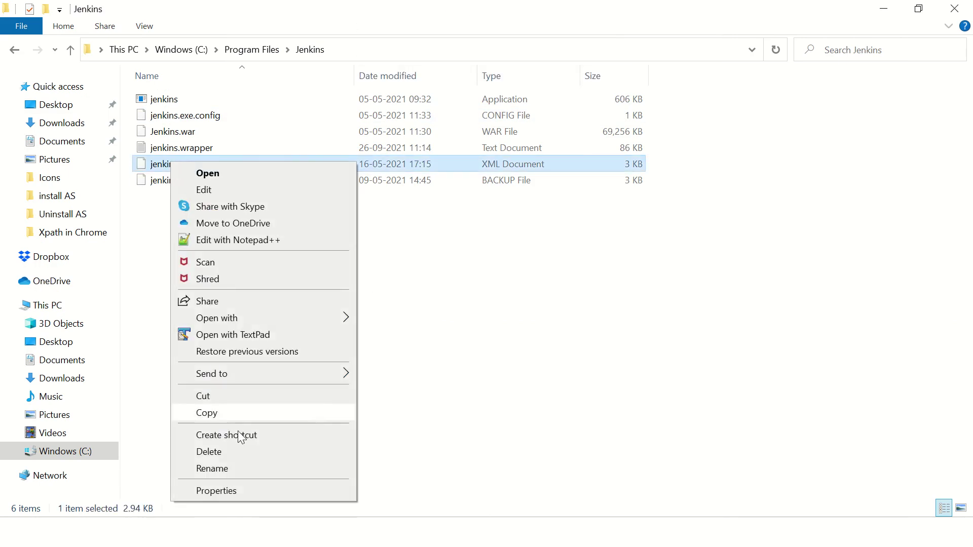
left_click(248, 240)
scroll(388, 252, "down", 5)
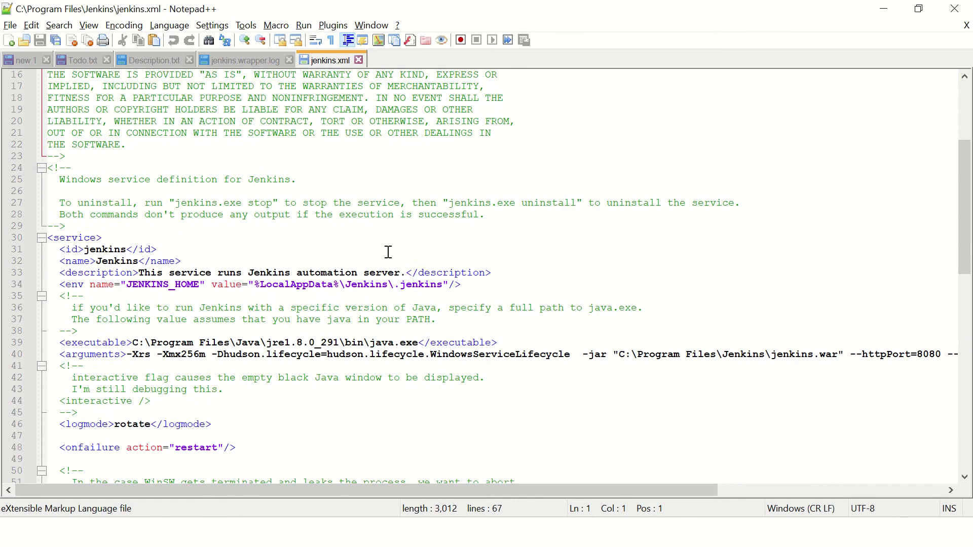
scroll(388, 252, "down", 2)
double_click(254, 275)
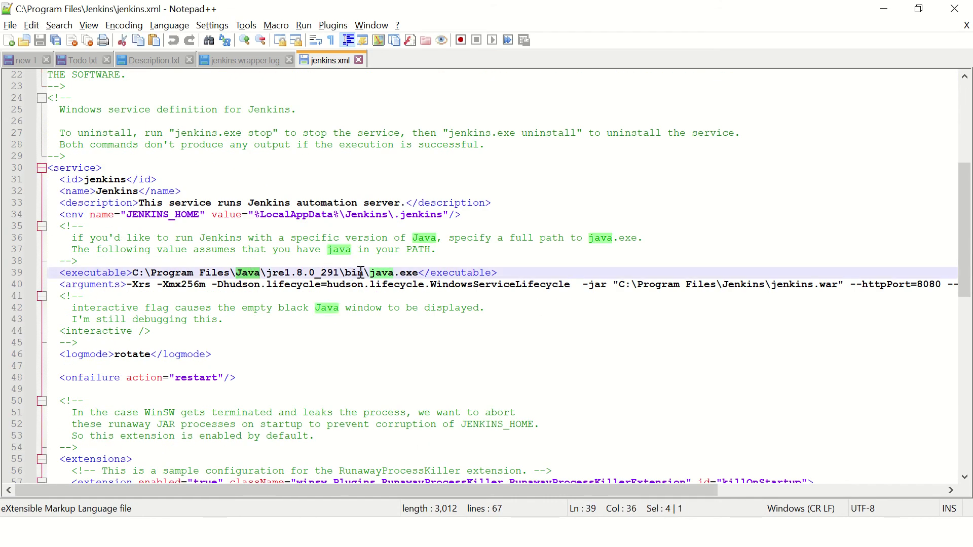
In the Downloads folder window, browse to C:\Program Files (x86)\Java\jre1.8.0_301 and copy the folder's full path
key("alt+Tab")
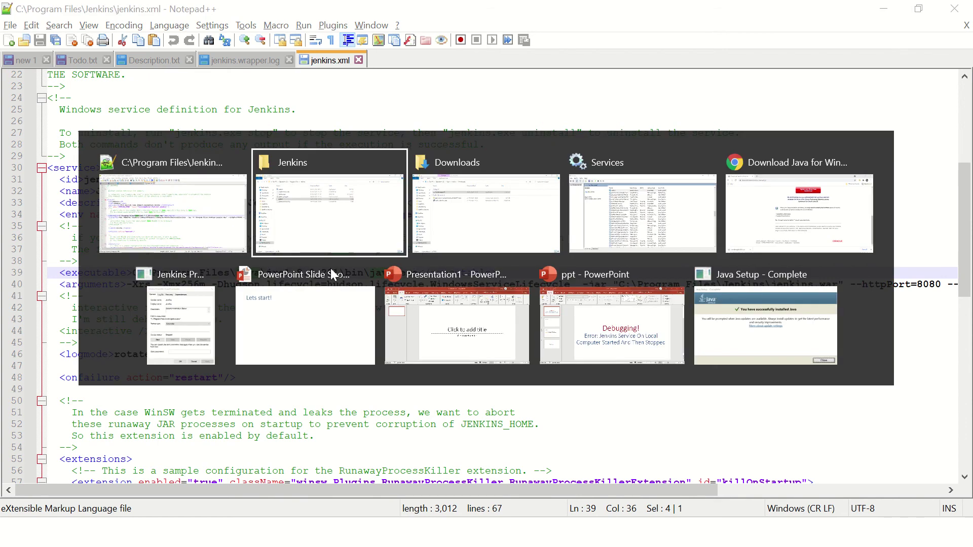
key("alt+Tab")
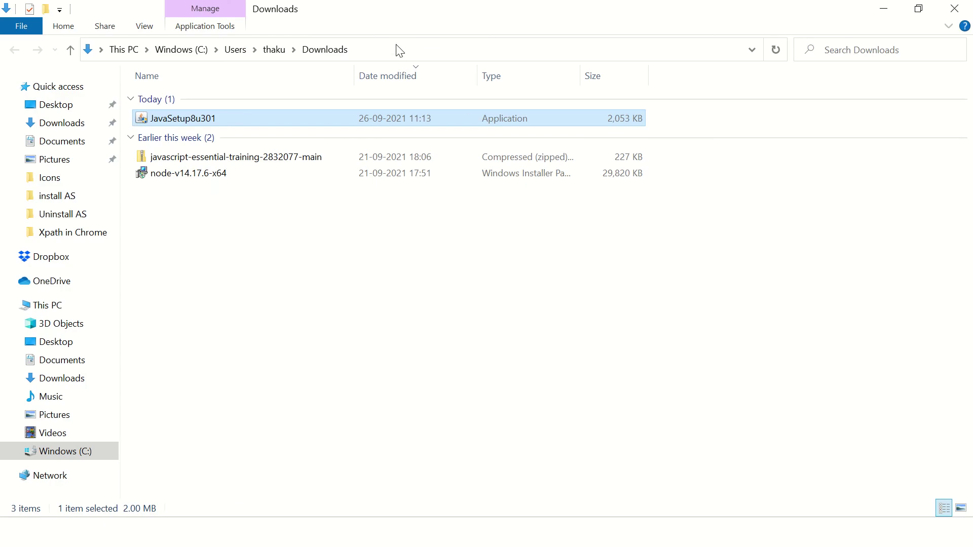
left_click(236, 49)
left_click(198, 51)
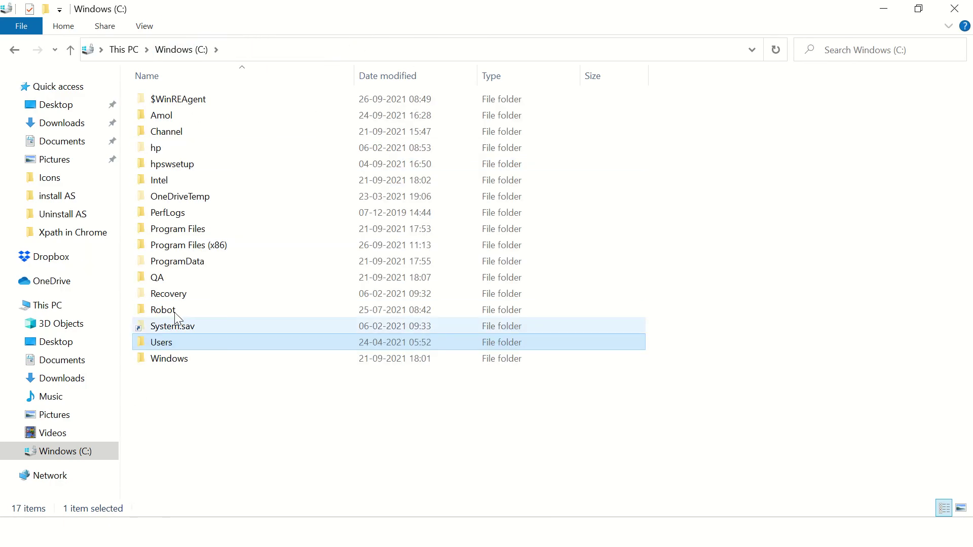
left_click(188, 247)
double_click(188, 251)
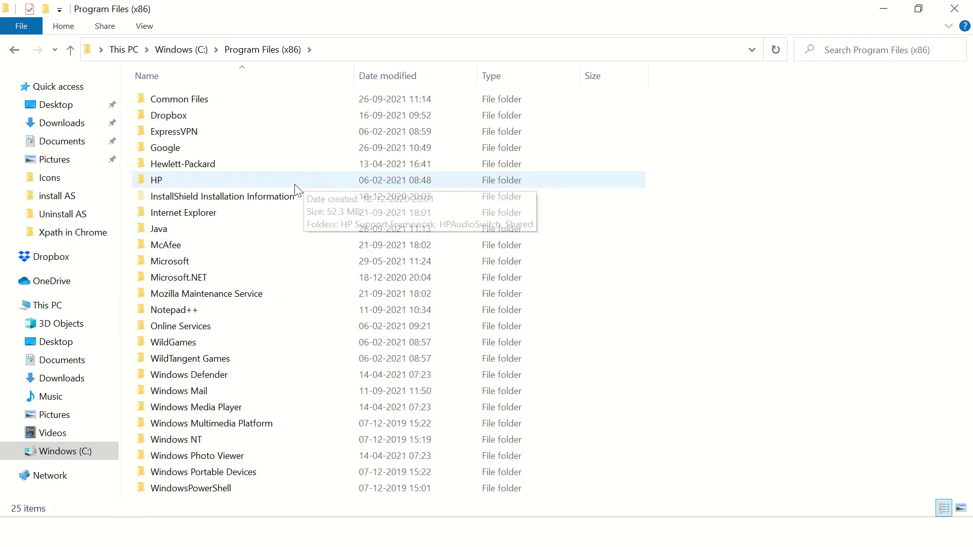
left_click(159, 229)
double_click(158, 229)
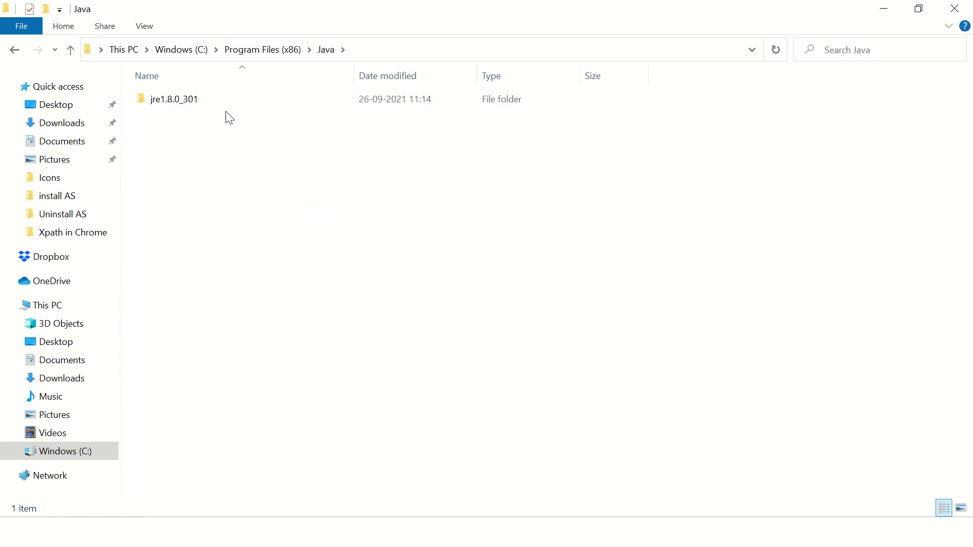
double_click(189, 108)
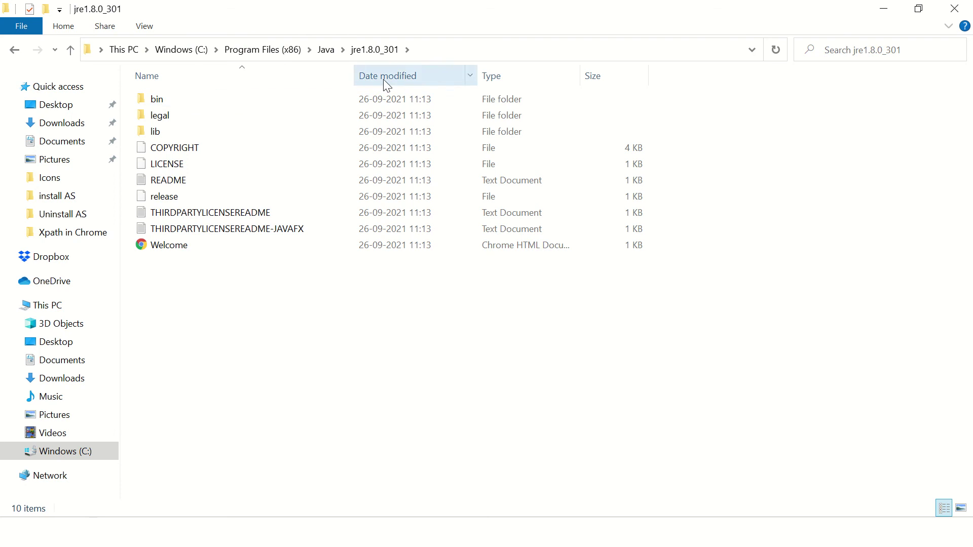
left_click(430, 48)
key("ctrl+c")
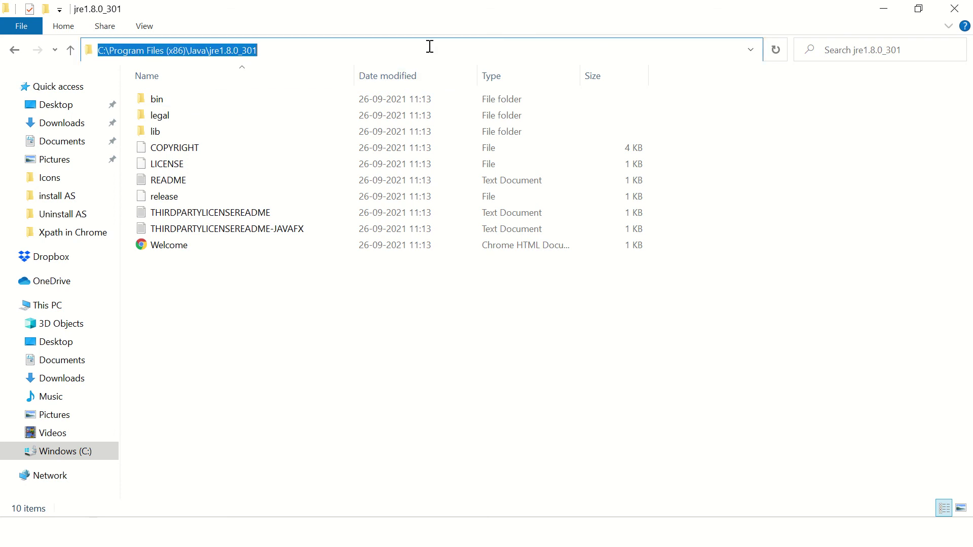
In jenkins.xml, replace the Java folder path before java.exe in the executable element with C:\Program Files (x86)\Java\jre1.8.0_301\ and save the file
key("alt+Tab")
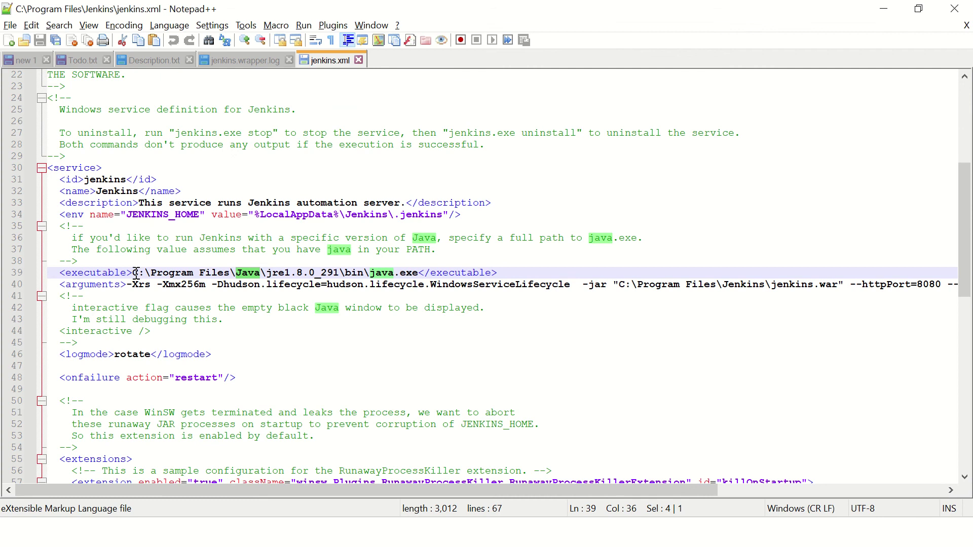
left_click_drag(135, 272, 265, 273)
key("Left")
key("shift+Right")
key("shift+Right")
key("shift+Right")
key("shift+Right")
key("shift+Right")
key("shift+Right")
key("shift+Right")
key("shift+Right")
key("shift+Right")
key("shift+Right")
key("shift+Right")
key("shift+Right")
key("shift+Right")
key("shift+Right")
key("shift+Right")
key("shift+Right")
key("shift+Right")
key("shift+Right")
key("shift+Right")
key("shift+Right")
key("shift+Right")
key("shift+Right")
key("shift+Right")
key("shift+Right")
key("shift+Right")
key("shift+Right")
key("shift+Right")
key("shift+Right")
key("shift+Right")
key("shift+Right")
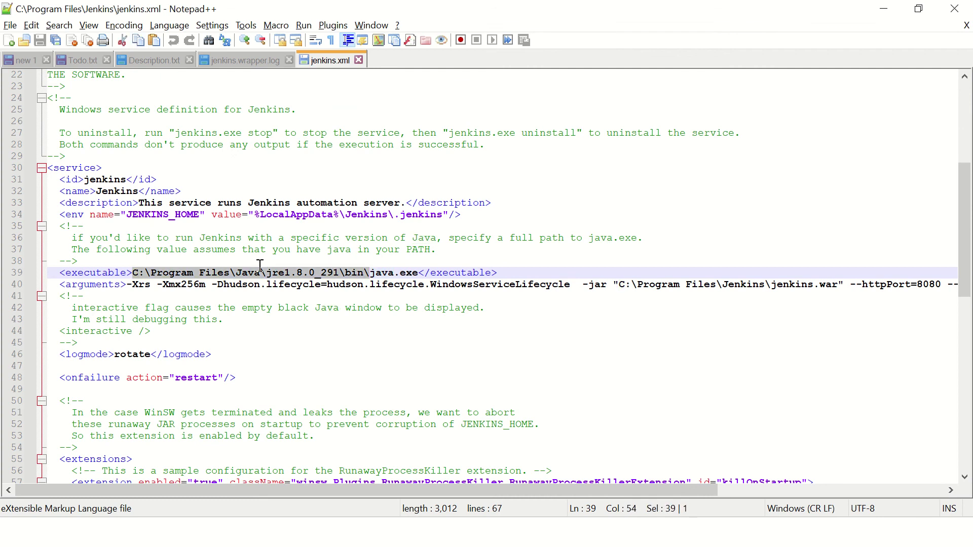
key("ctrl+v")
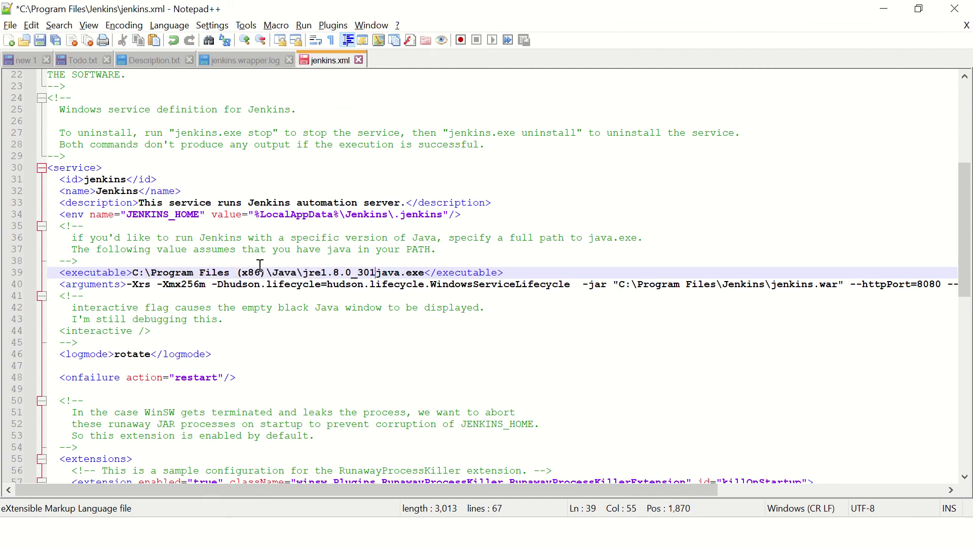
type("\\")
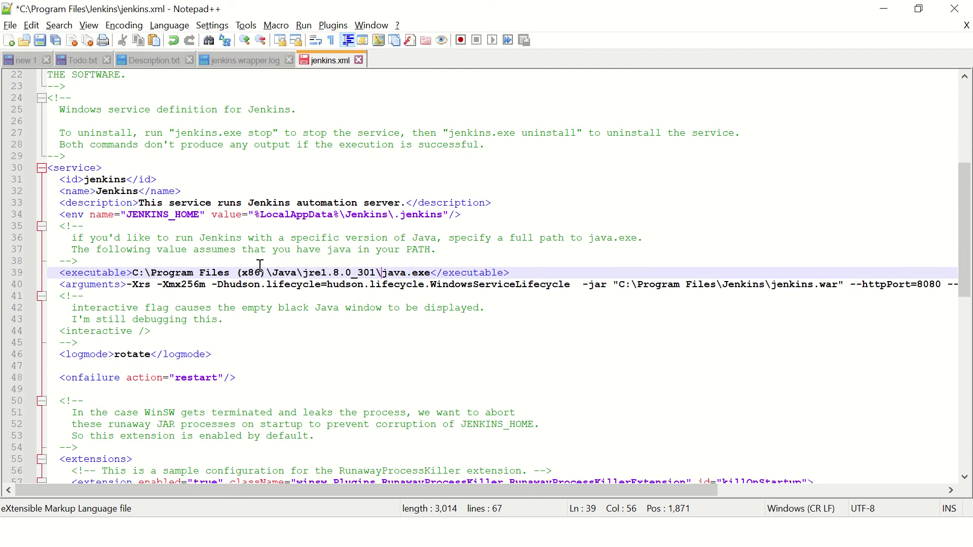
key("ctrl+s")
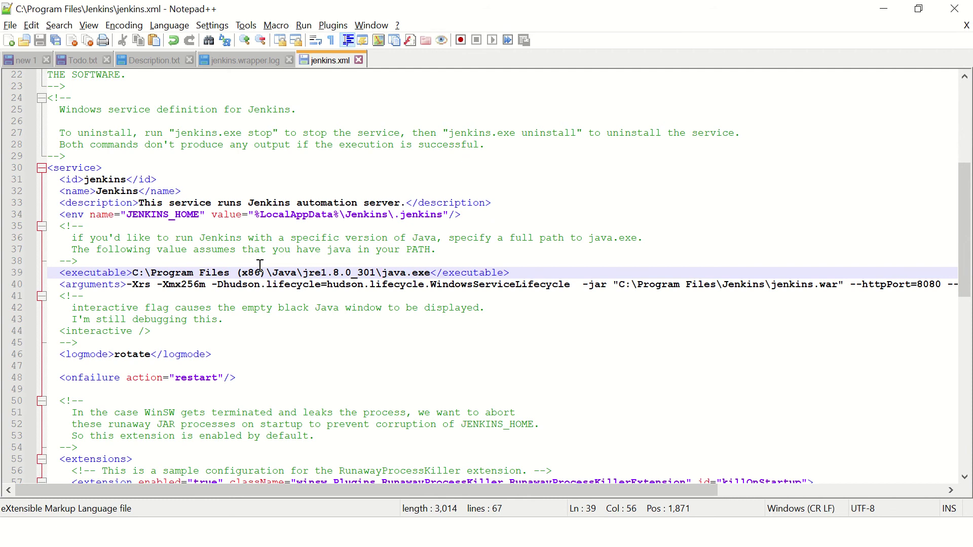
Search jenkins.xml for other occurrences of java, and close the search dialog and the file
key("ctrl+shift+Right")
key("ctrl+f")
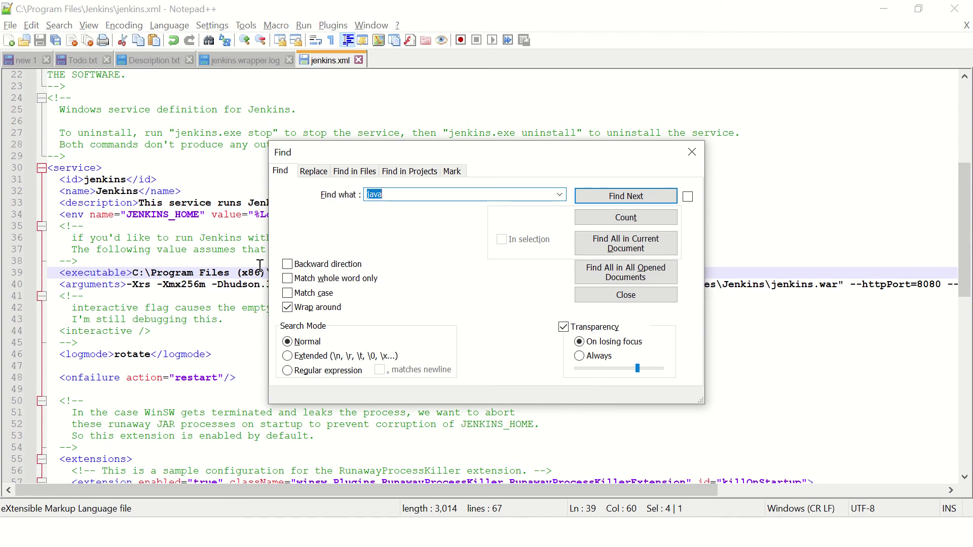
key("Return")
key("Return")
key("Return")
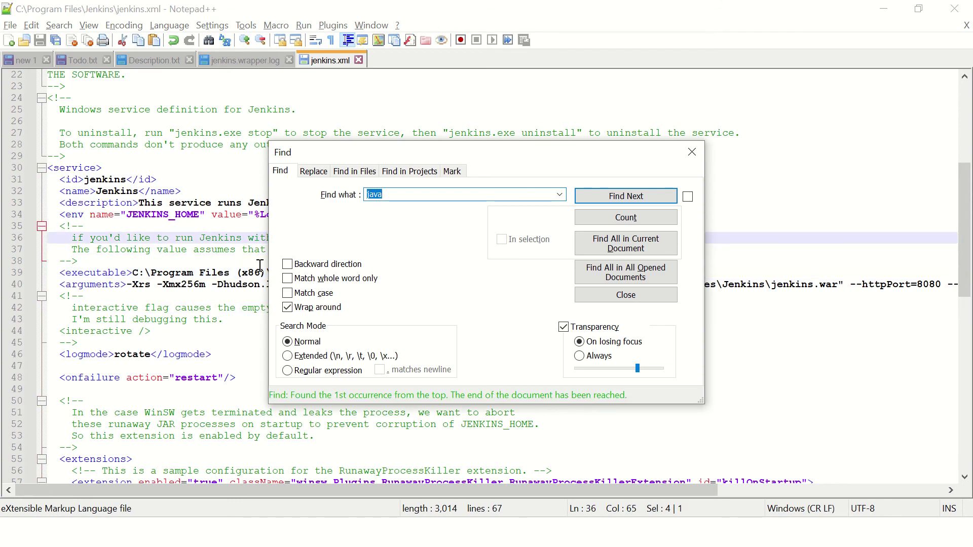
left_click(699, 152)
left_click(359, 60)
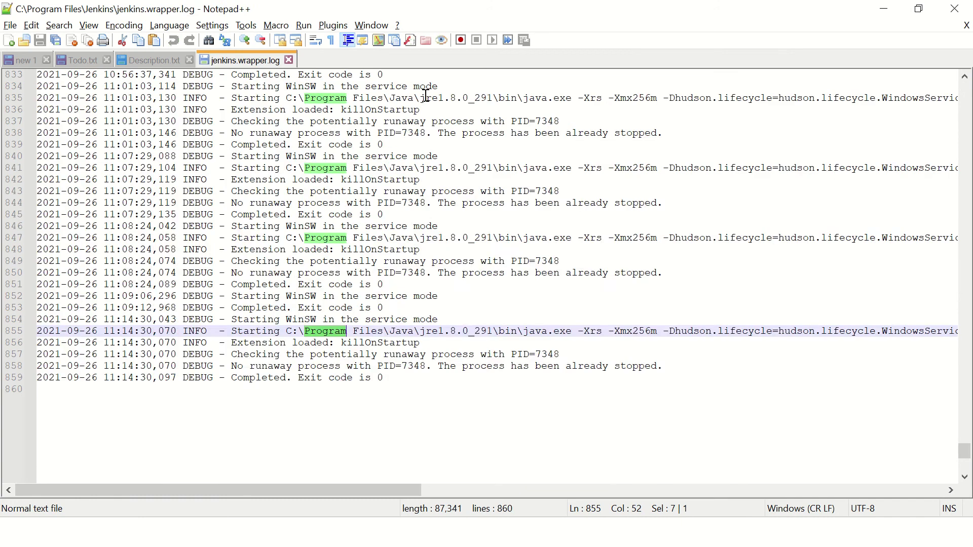
Switch to the Services window listing the Jenkins service
key("alt+Tab")
key("alt+Tab")
key("alt+Tab")
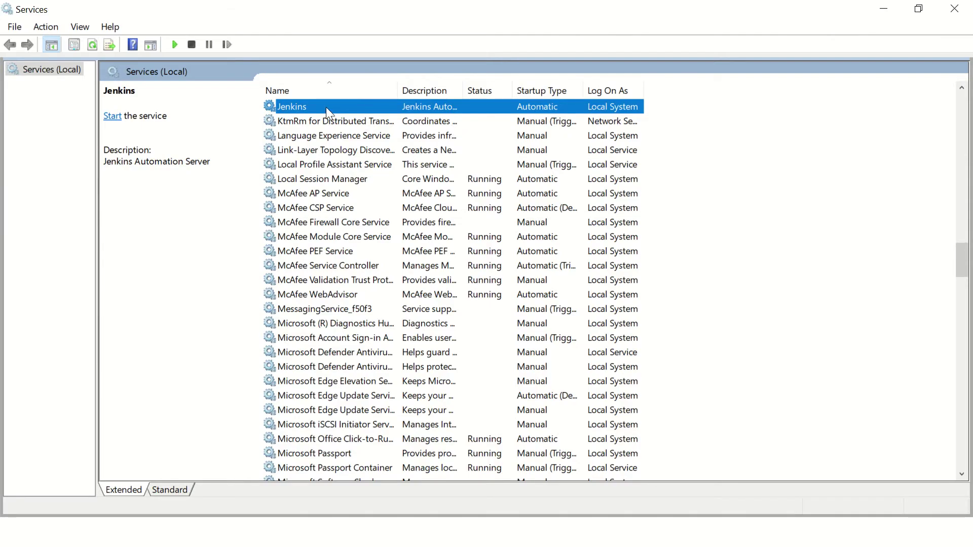
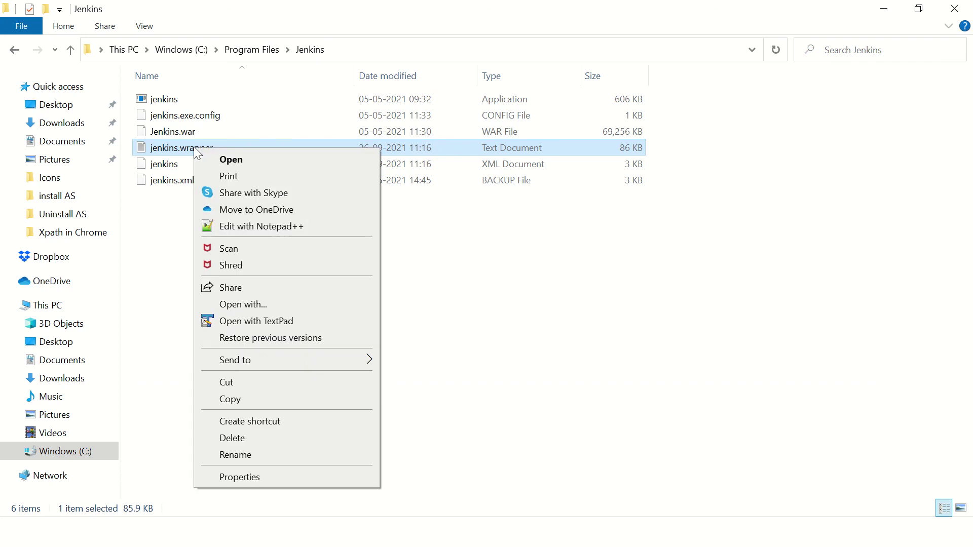
Open the jenkins.wrapper log from the Jenkins folder in Notepad++ and reload its modified contents
left_click(250, 226)
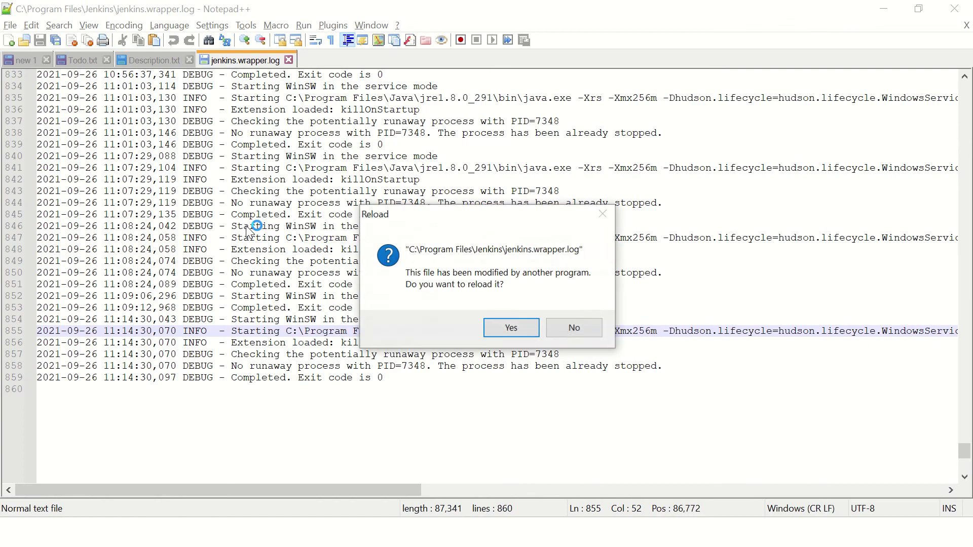
left_click(500, 325)
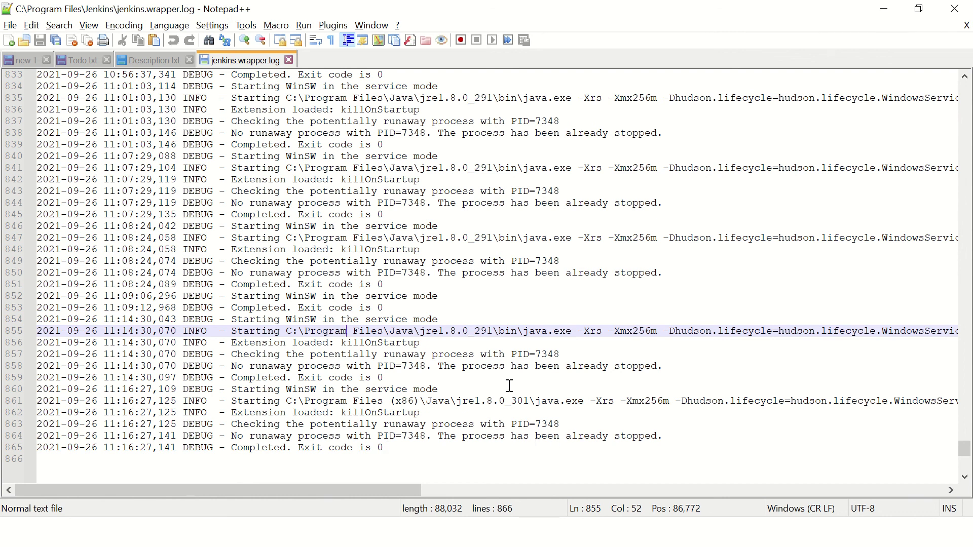
mouse_move(395, 9)
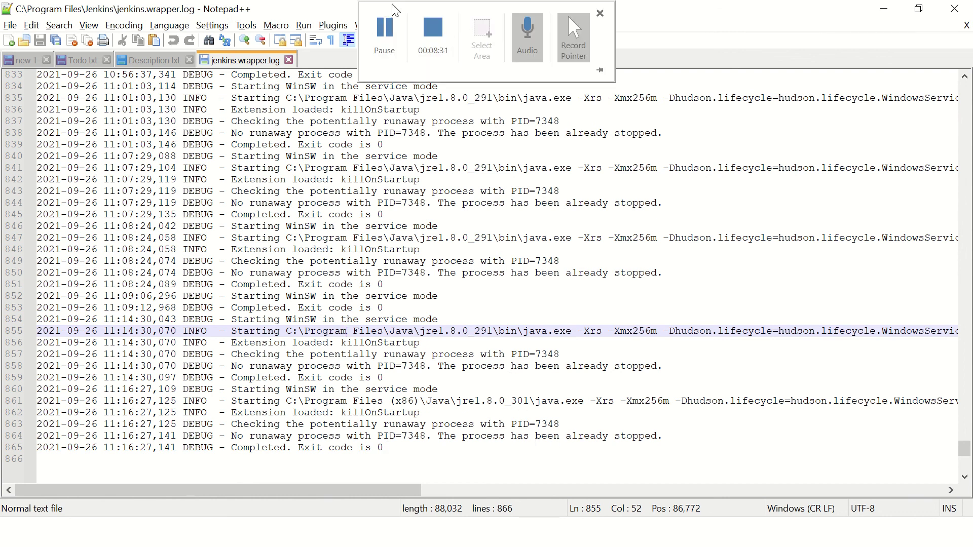
Switch to the Jenkins folder window and open the jenkins XML document in Notepad++
key("alt+Tab")
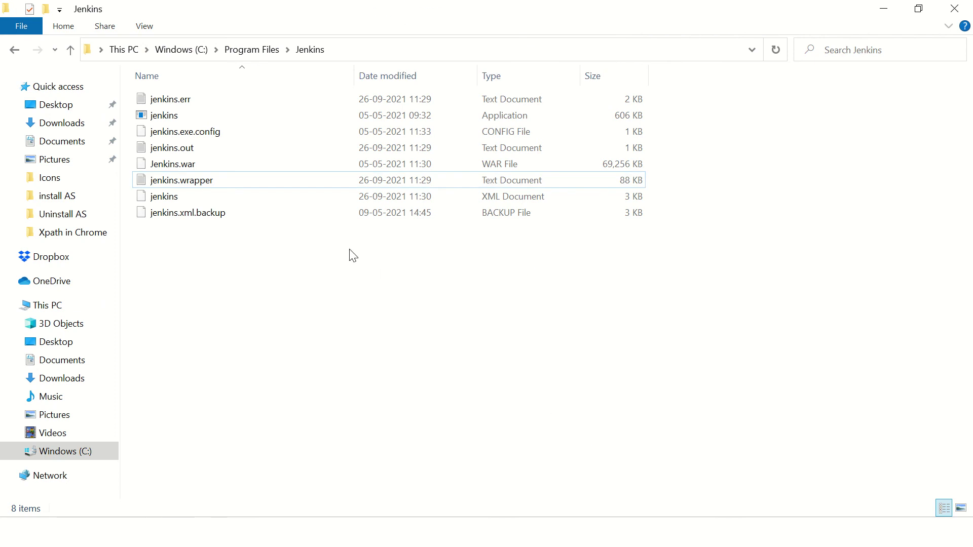
left_click(201, 187)
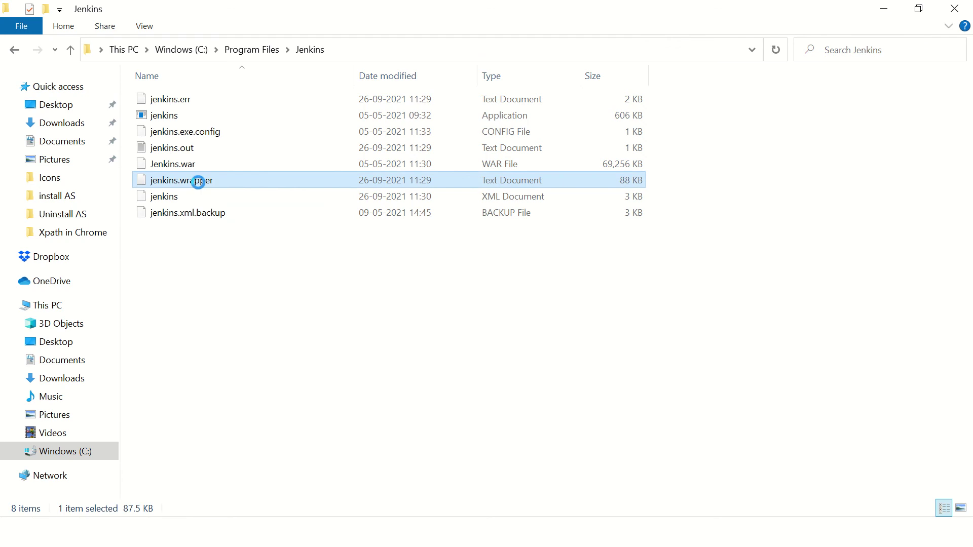
right_click(201, 183)
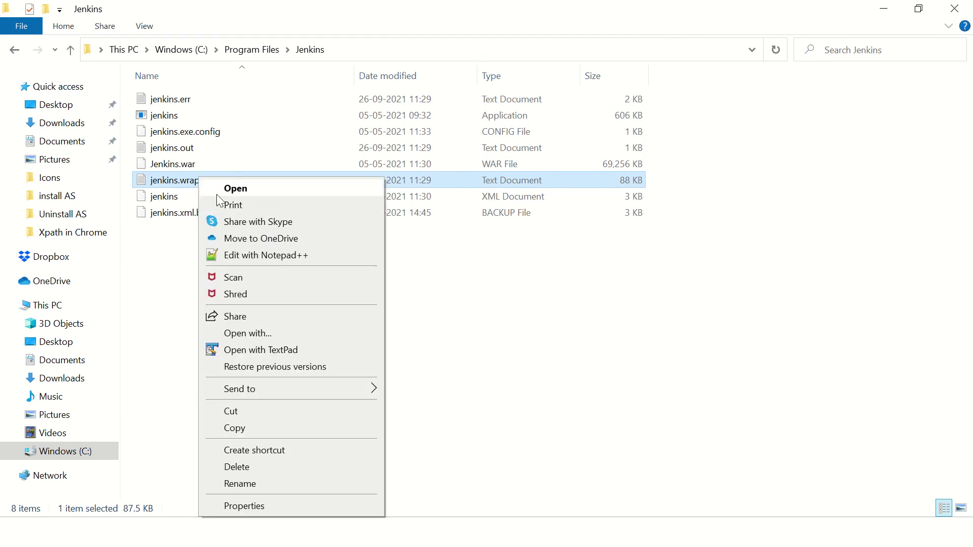
right_click(163, 198)
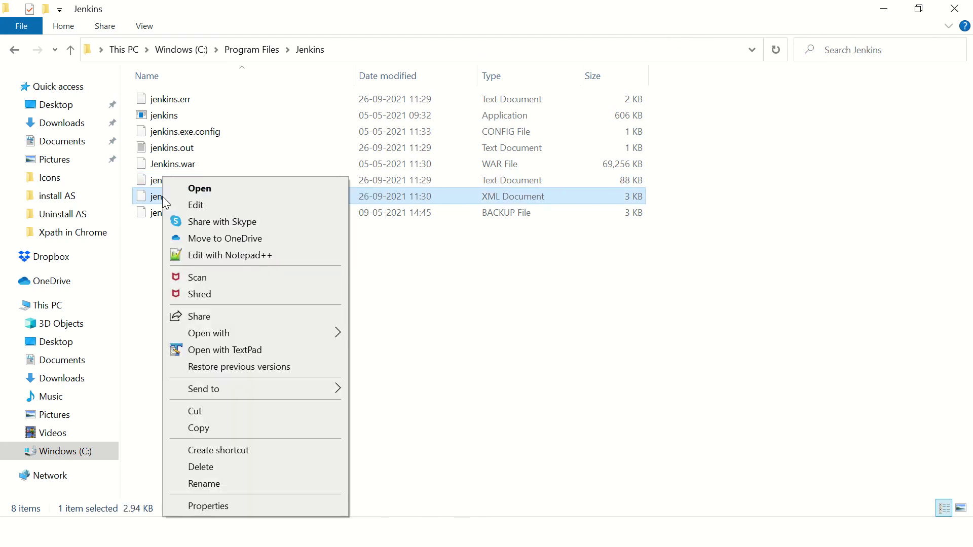
left_click(234, 256)
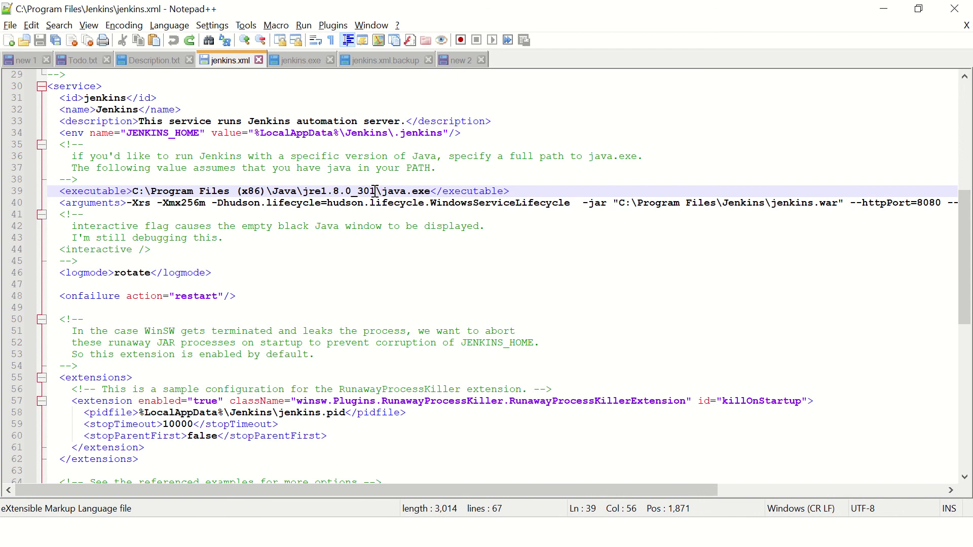
Copy C:\Program Files (x86)\Java\jre1.8.0_301 from the executable element, go to that path in File Explorer and open its bin folder
left_click_drag(375, 191, 137, 194)
key("ctrl+c")
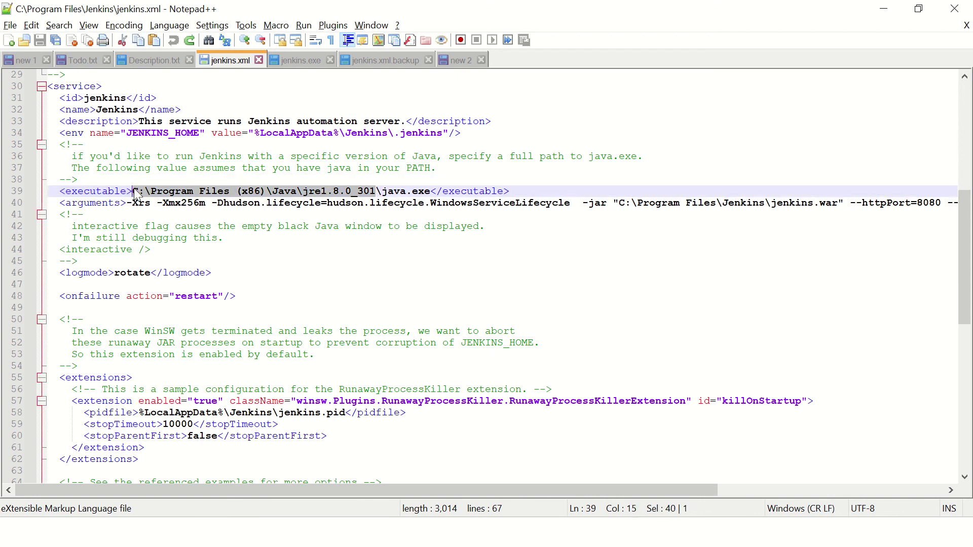
key("alt+Tab")
key("alt+Tab")
key("alt+Tab")
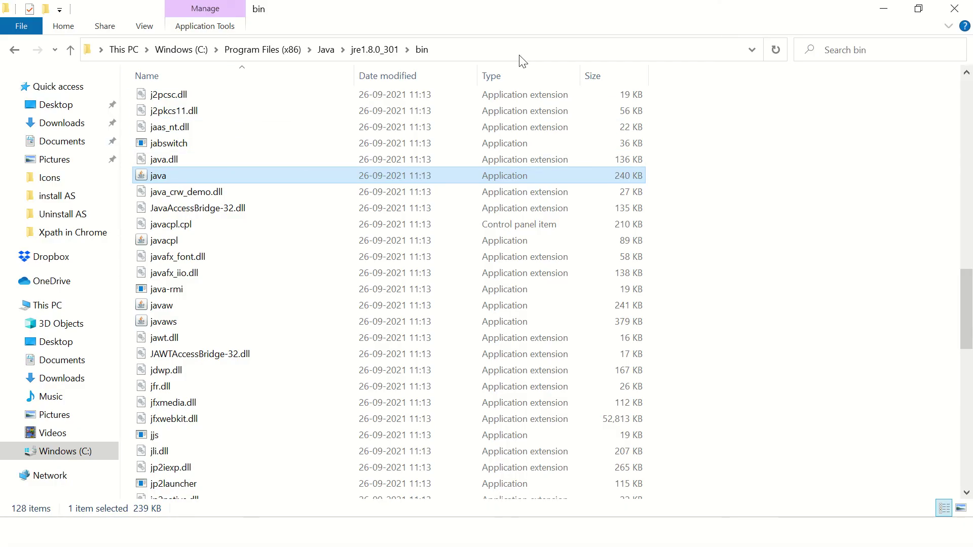
left_click(517, 54)
key("ctrl+v")
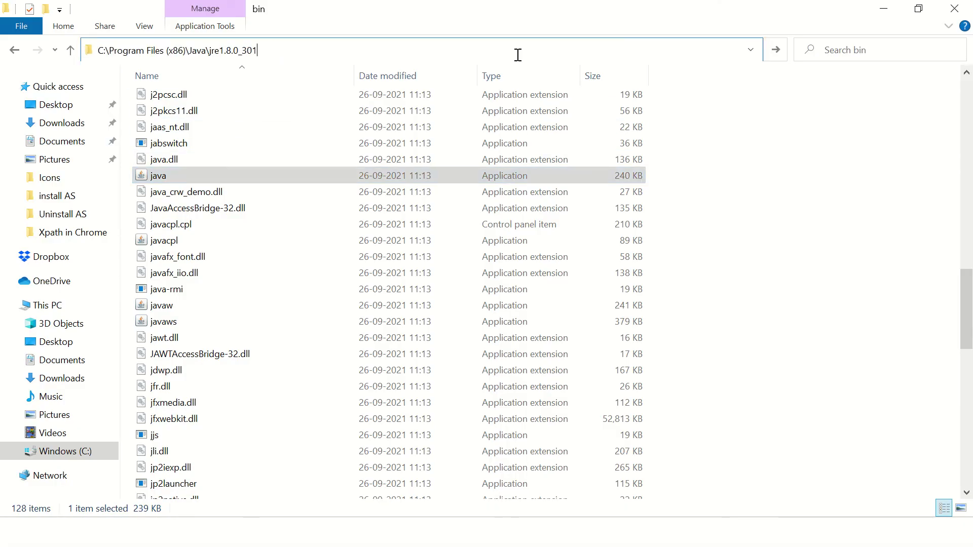
key("Return")
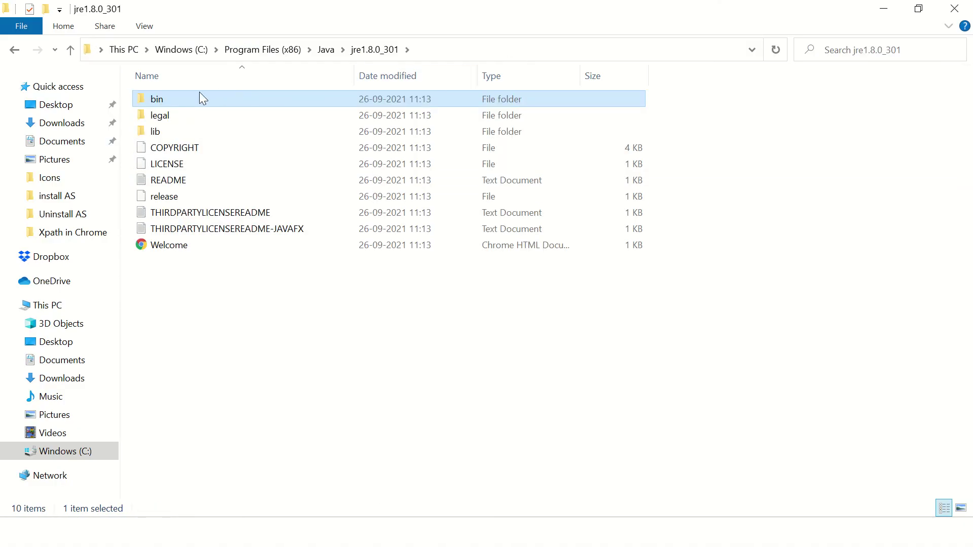
double_click(159, 102)
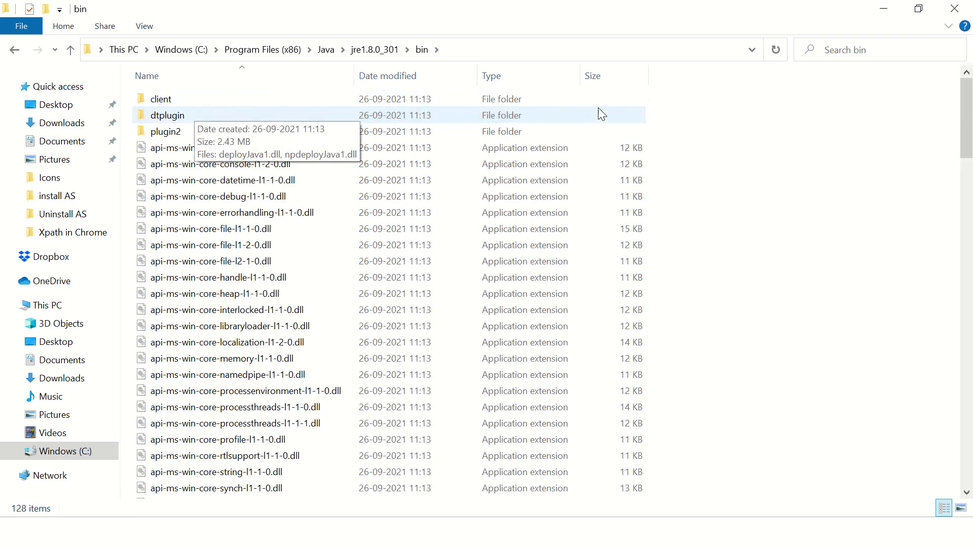
Back in jenkins.xml, insert \bin after jre1.8.0_301 in the executable path and save the file
key("alt+Tab")
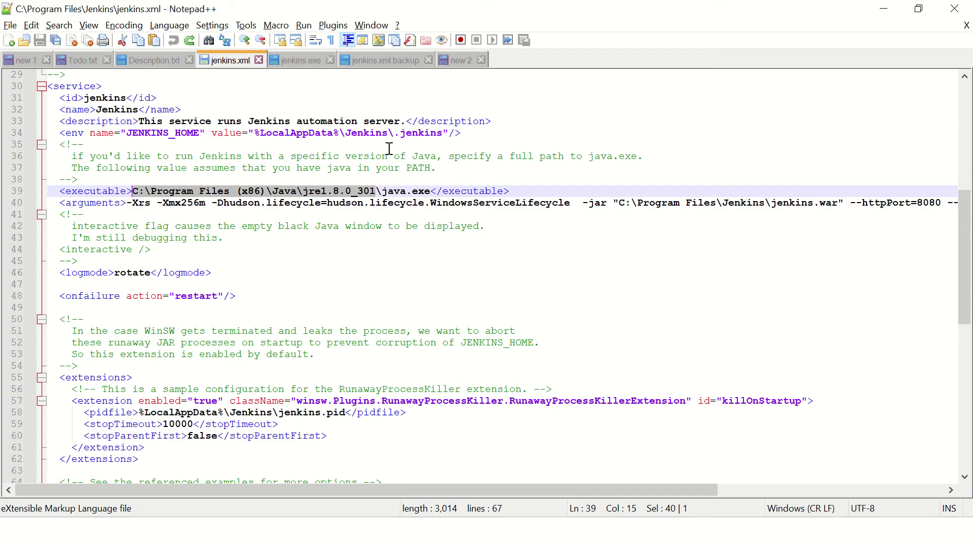
left_click(376, 191)
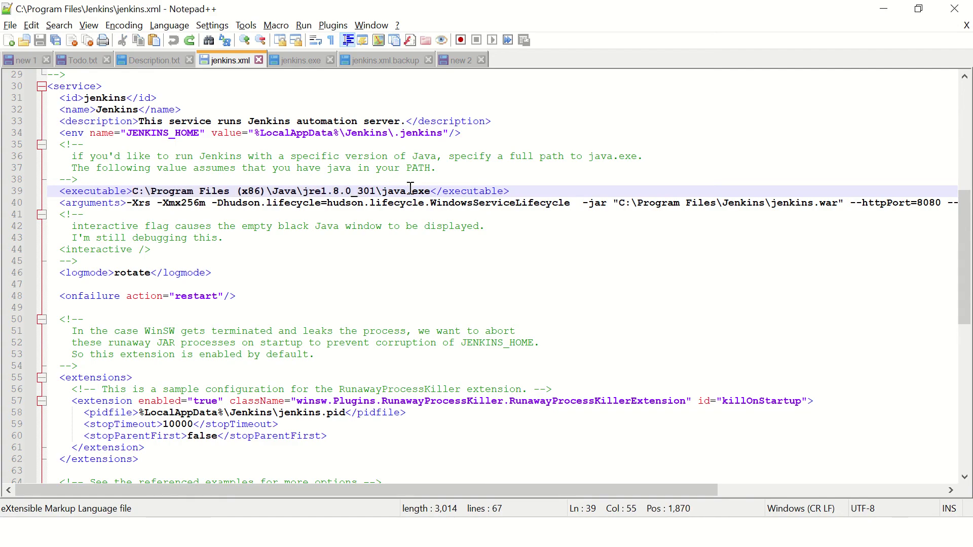
type("\\")
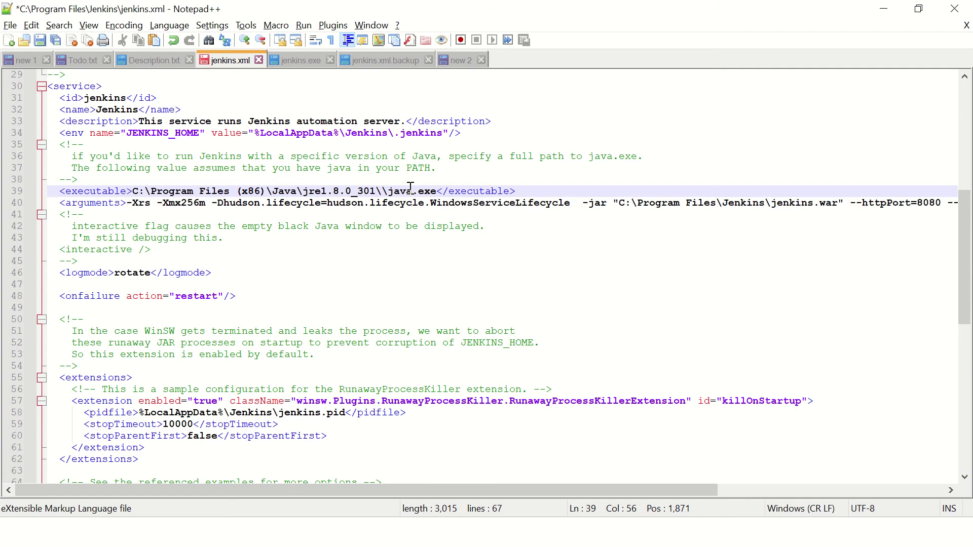
type("bin")
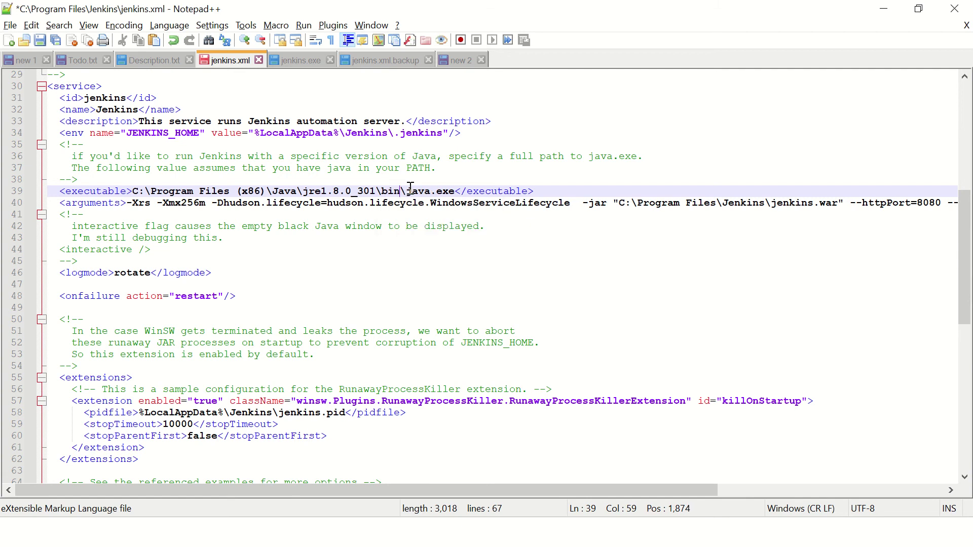
key("ctrl+s")
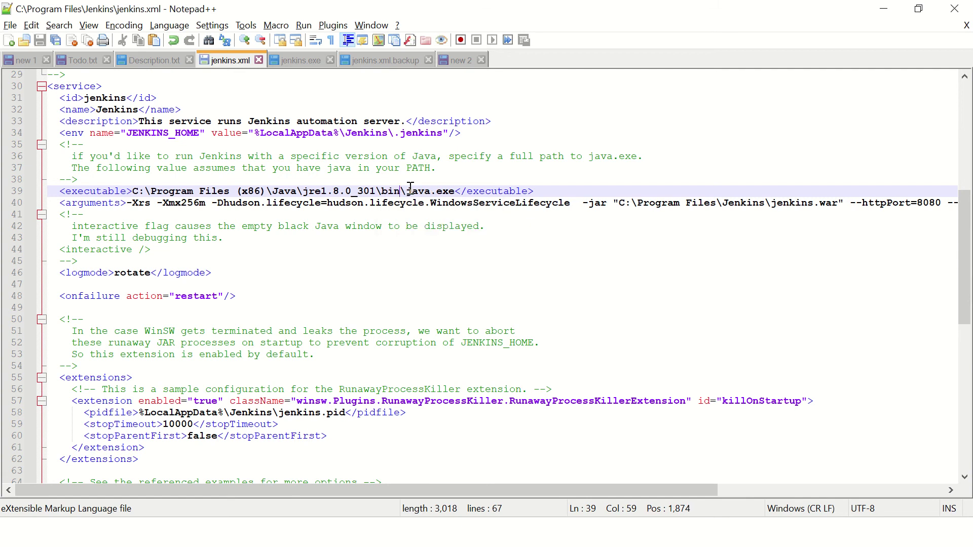
Switch to the Services window and start the Jenkins service
key("alt+Tab")
key("alt+Tab")
key("alt+Tab")
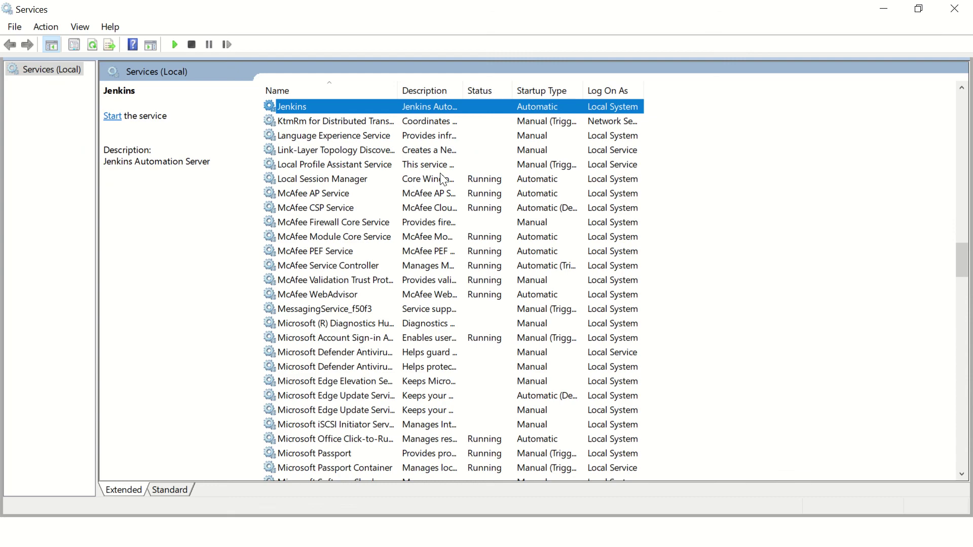
right_click(329, 101)
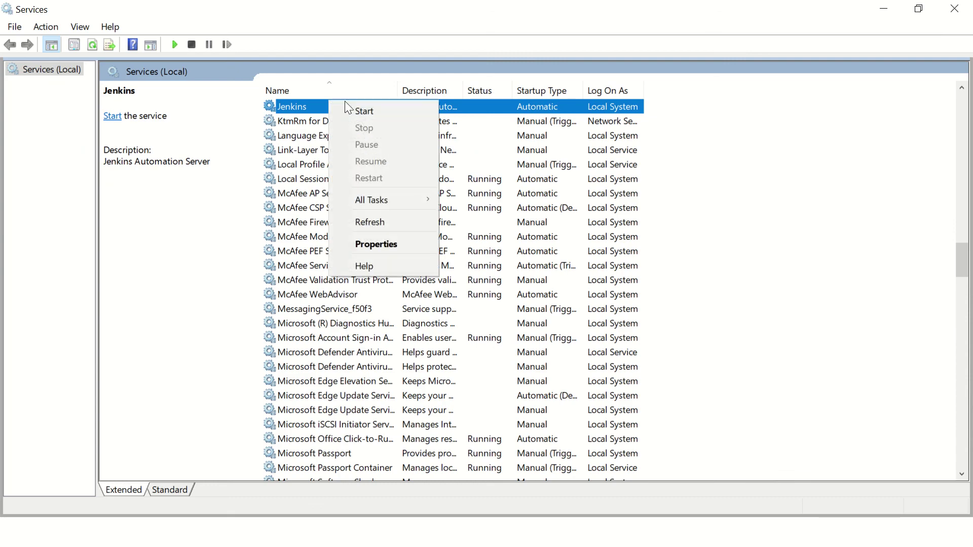
left_click(372, 113)
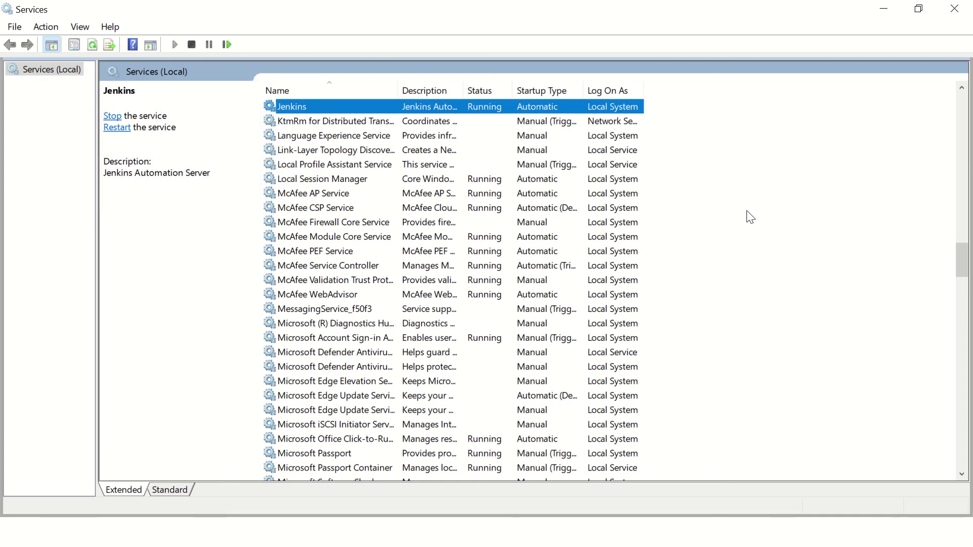
Launch Google Chrome, go to localhost:8889 and reload the page
key("super")
type("chr")
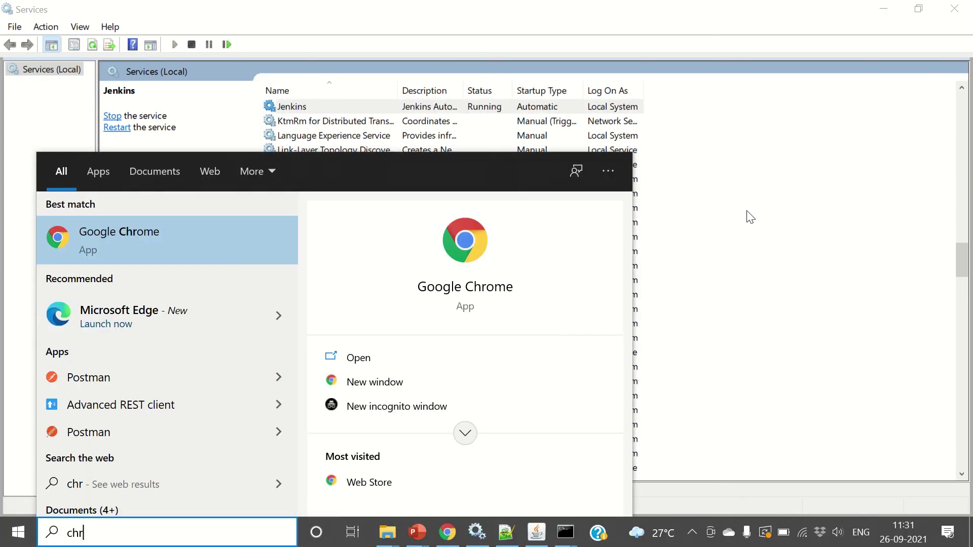
key("Return")
type("lo")
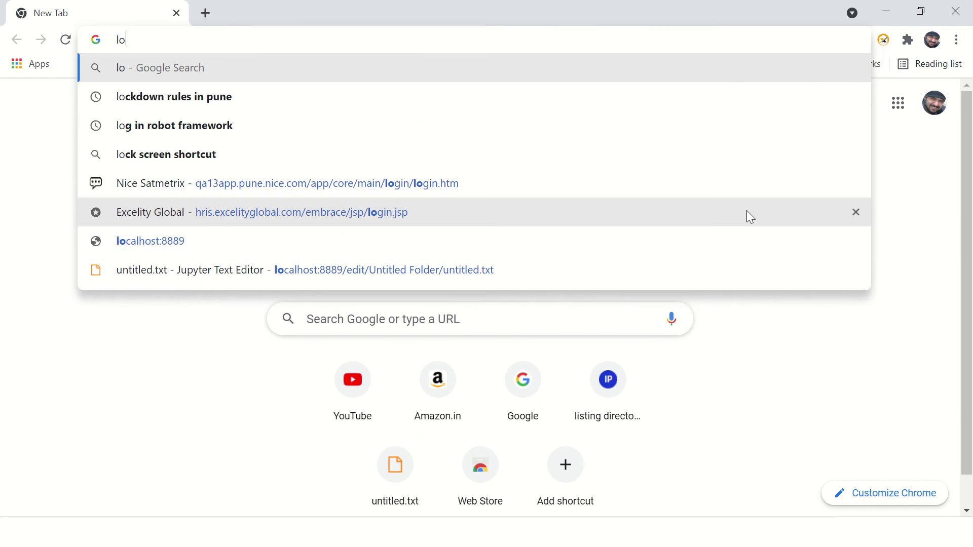
type("ca")
key("Return")
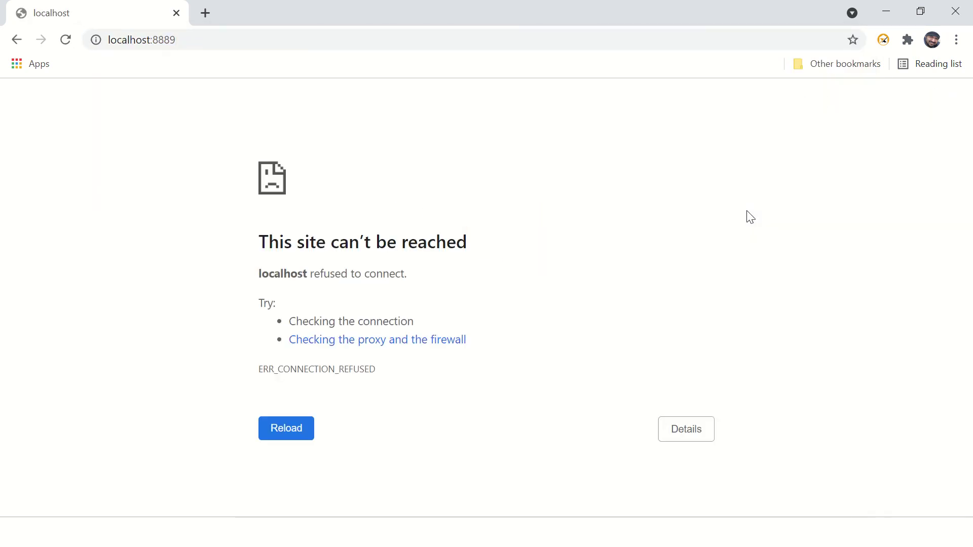
key("F5")
key("alt+Tab")
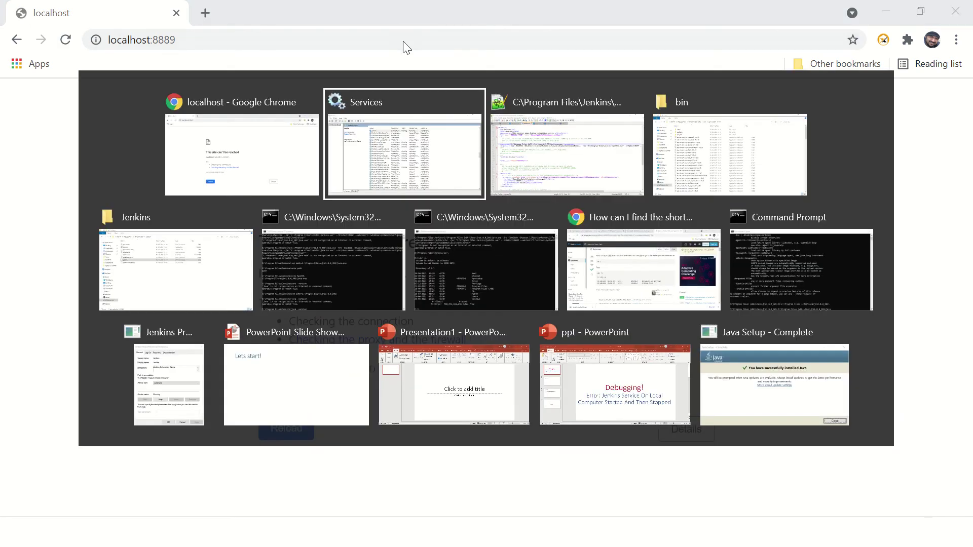
Switch to jenkins.xml in Notepad++ and search the file for "port" to check which HTTP port Jenkins uses
key("alt+Tab")
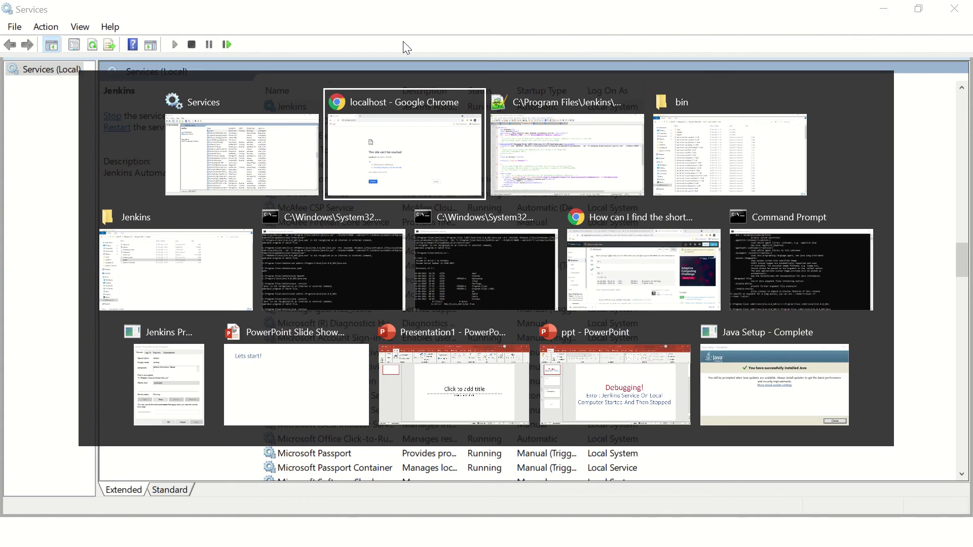
key("alt+Tab")
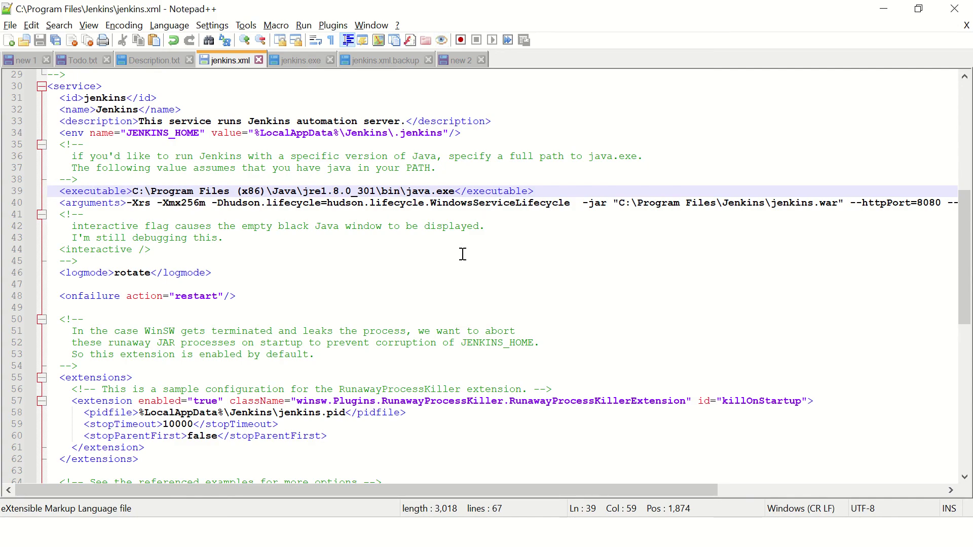
key("Up")
key("Up")
key("Up")
key("Up")
key("Up")
key("Up")
key("Up")
scroll(462, 254, "down", 1)
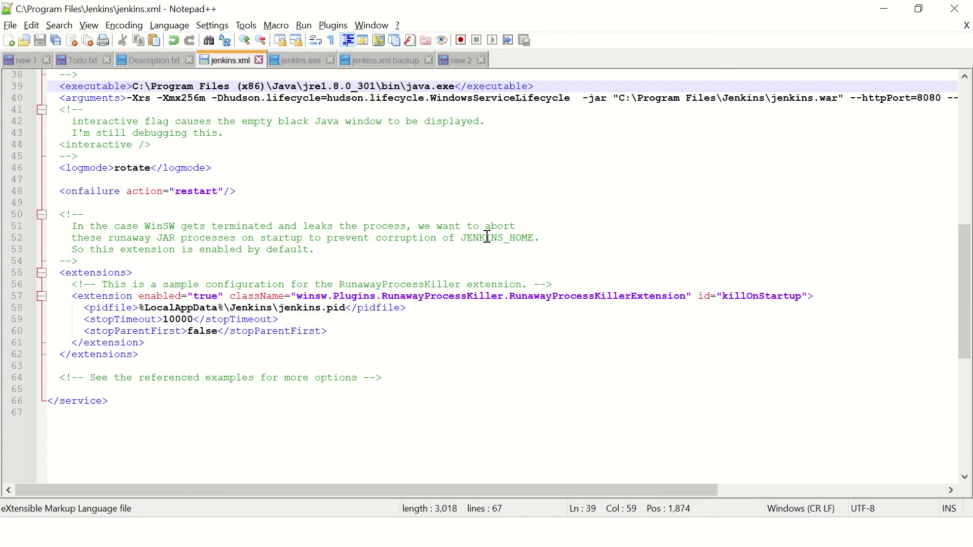
key("ctrl+f")
type("port")
key("Return")
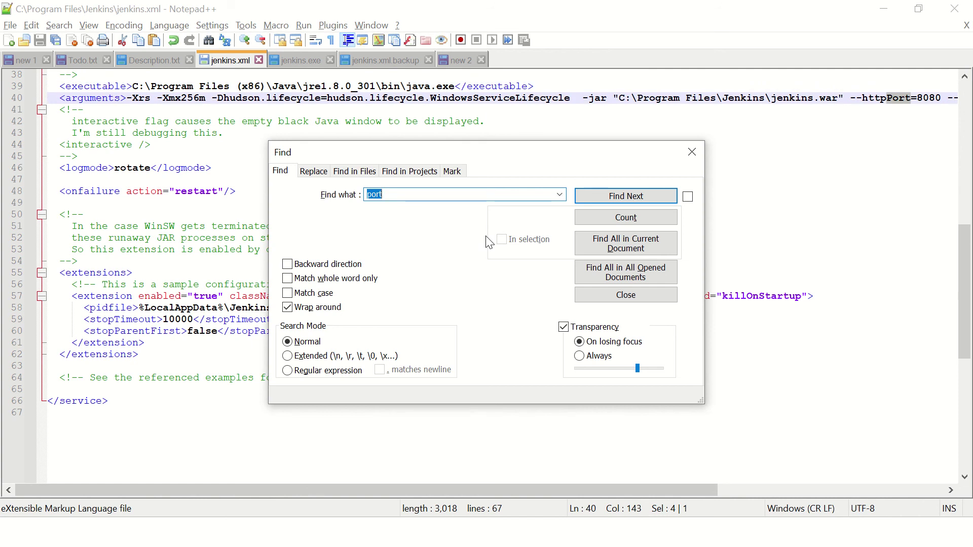
Switch back to the Chrome window with the failed localhost page and load localhost:8080 instead
key("alt+Tab")
key("alt+Tab")
key("alt+Tab")
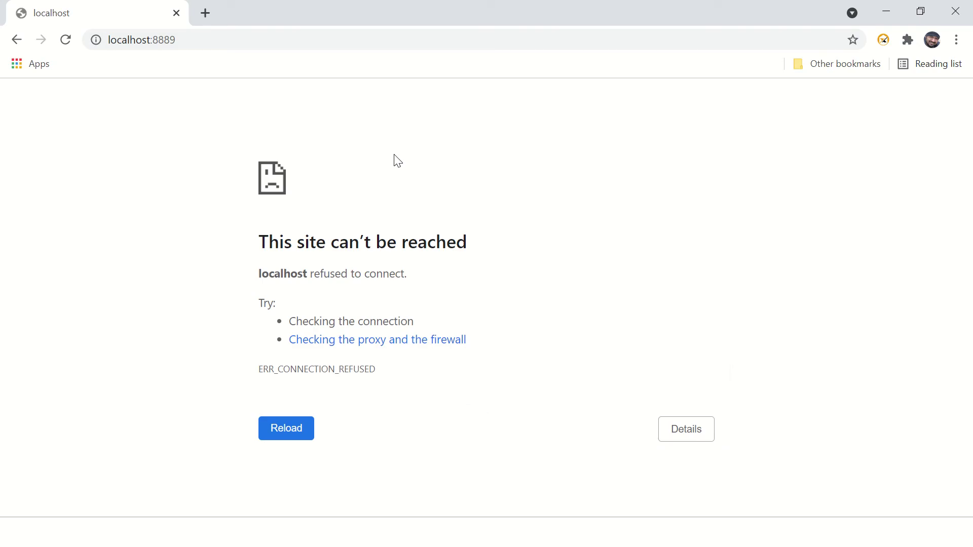
left_click(194, 40)
left_click(195, 40)
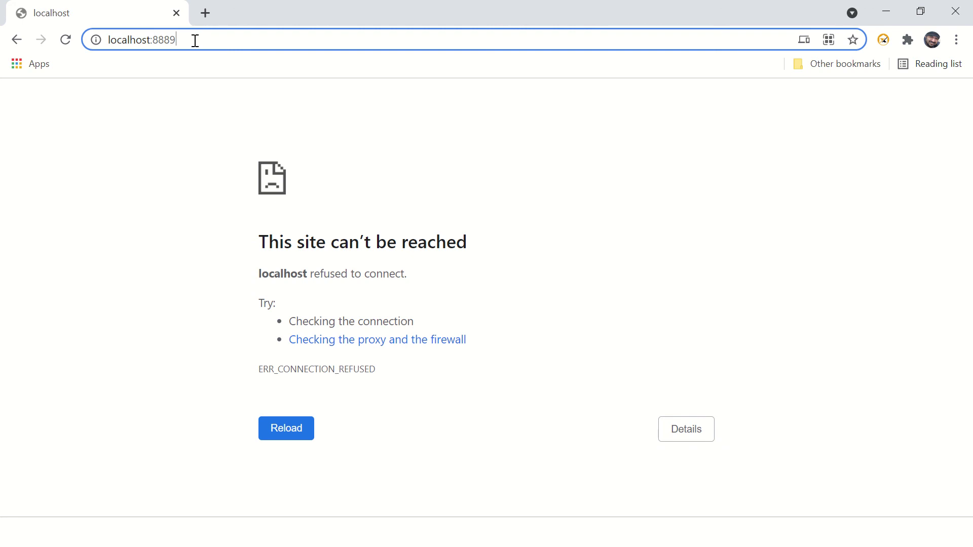
key("BackSpace")
key("BackSpace")
key("BackSpace")
type("0")
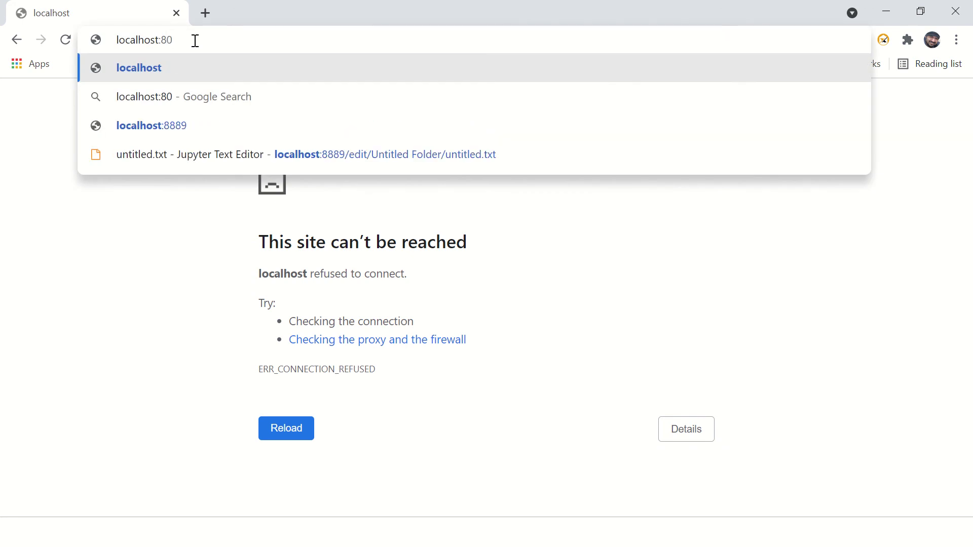
type("80")
key("Return")
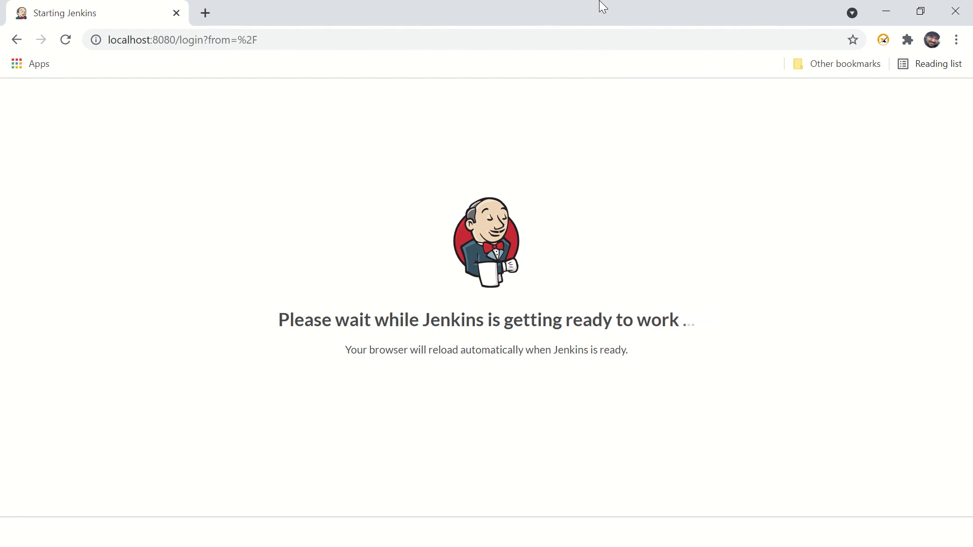
Switch from the browser to the running PowerPoint slide show
mouse_move(600, 4)
key("alt+Tab")
key("alt+Tab")
key("alt+Tab")
key("alt+Tab")
key("alt+Tab")
key("alt+Tab")
key("alt+Tab")
key("alt+Tab")
key("alt+Tab")
key("alt+Tab")
key("alt+Tab")
key("alt+Tab")
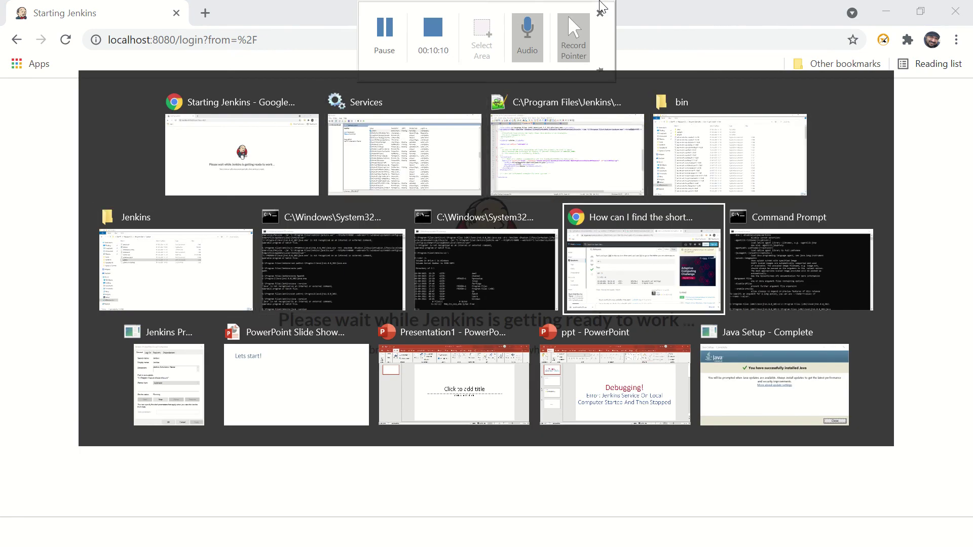
key("alt+Tab")
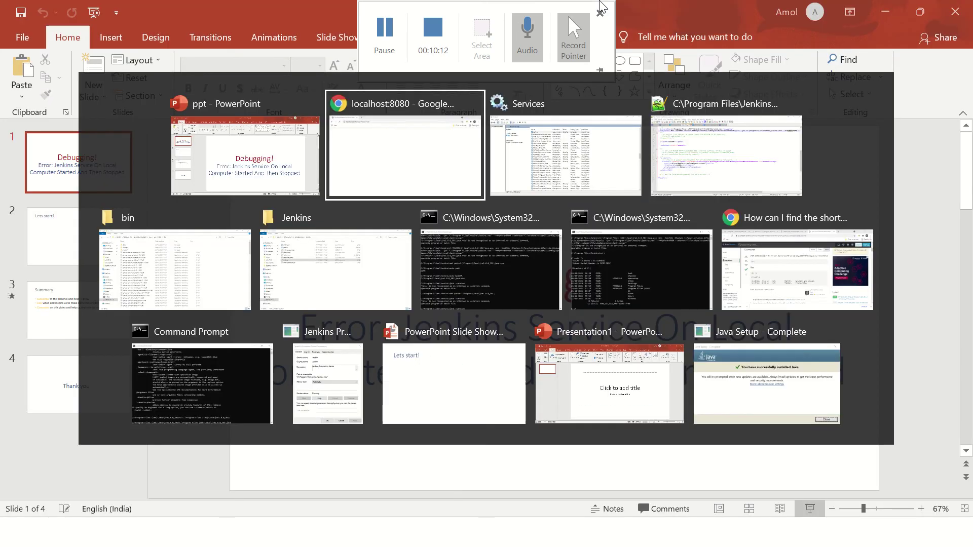
key("alt+Tab")
key("alt+Tab")
key("alt+Tab")
key("alt+Tab")
key("alt+Tab")
key("alt+Tab")
key("alt+Tab")
key("alt+Tab")
key("alt+Tab")
key("alt+Tab")
key("alt+Tab")
key("alt+Tab")
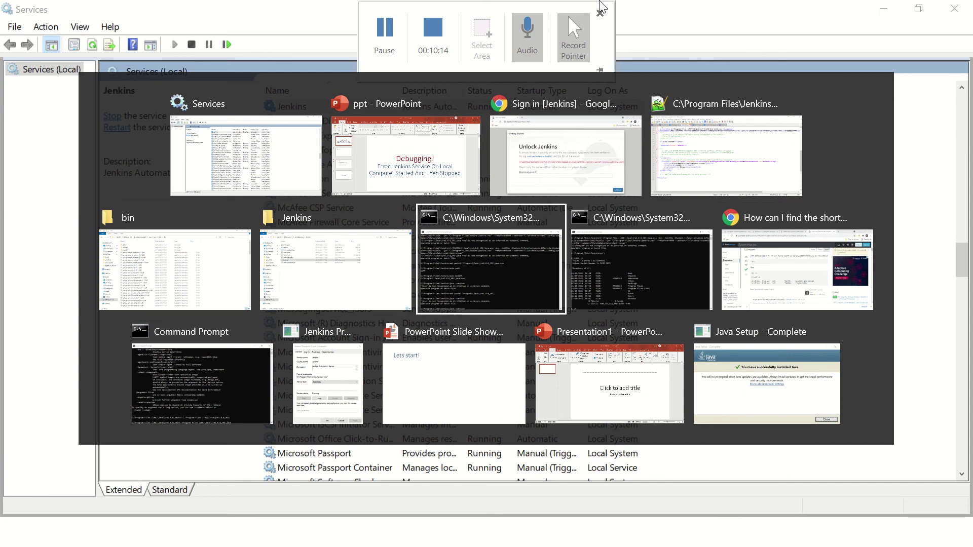
Advance the slide show through the Subscribe, Like and Comment points of the Summary slide
key("Right")
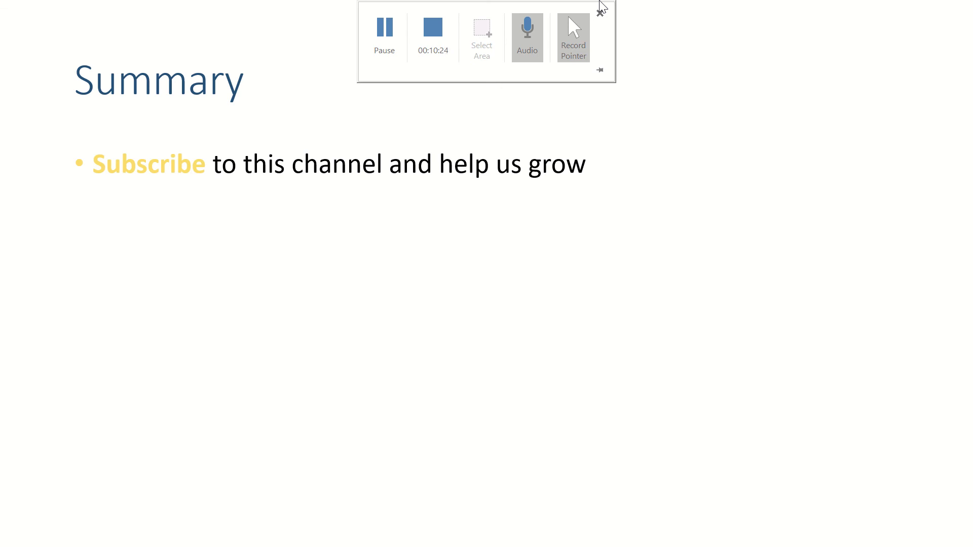
key("Right")
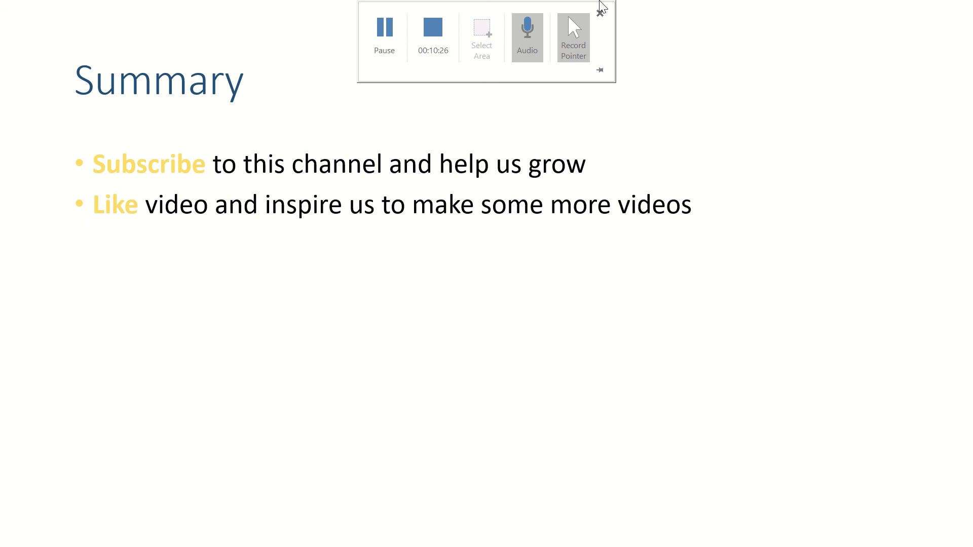
key("Right")
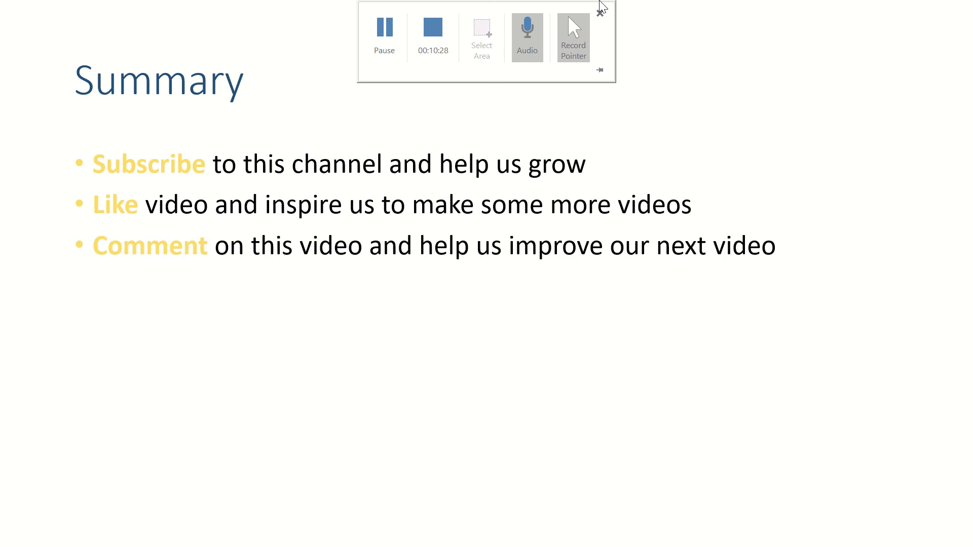